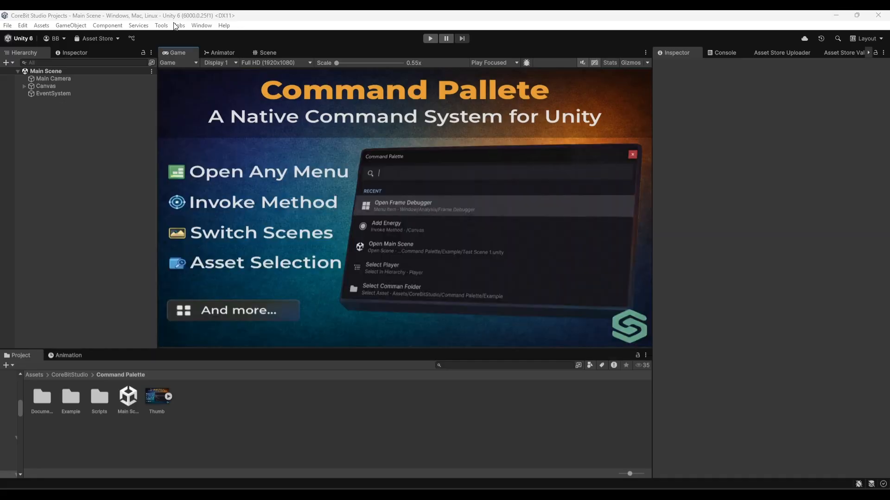
Step: Open the Command Palette's Command Manager and start creating a new command
{"action": "left_click", "coordinate": [161, 26]}
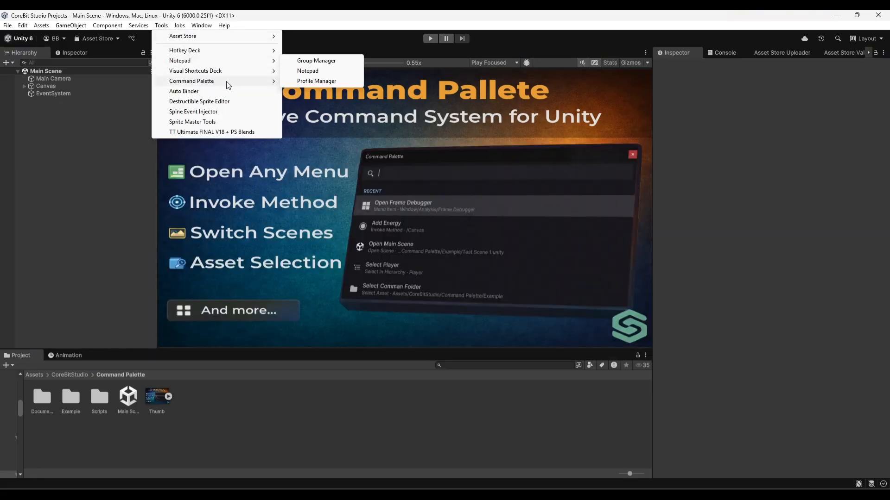
{"action": "mouse_move", "coordinate": [260, 81]}
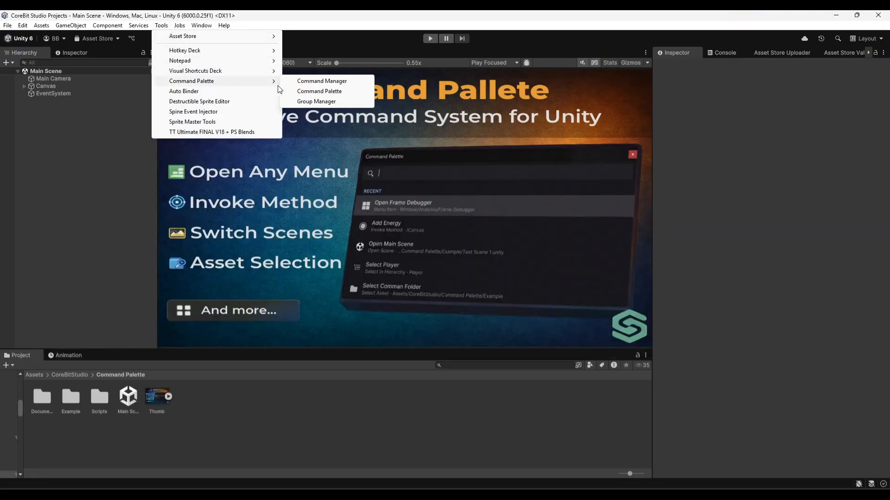
{"action": "left_click", "coordinate": [347, 82]}
{"action": "left_click", "coordinate": [280, 149]}
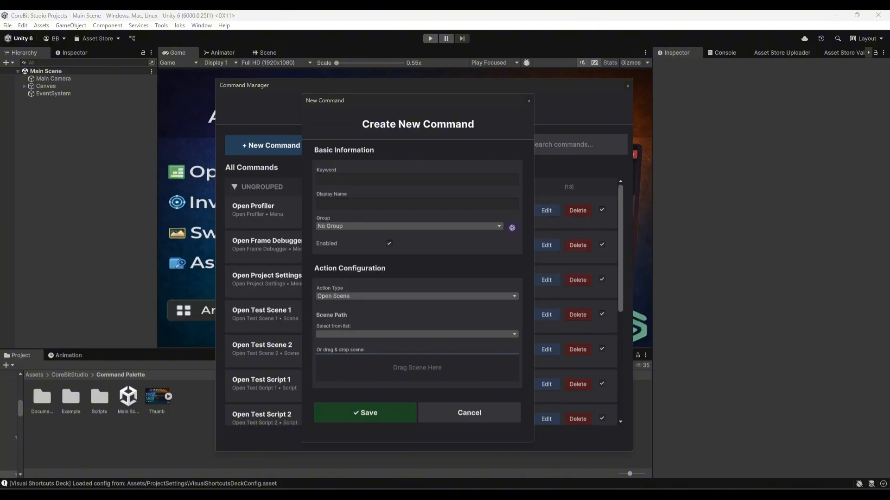
Step: Set both the keyword and the display name of the new command to Test Command
{"action": "left_click", "coordinate": [329, 179]}
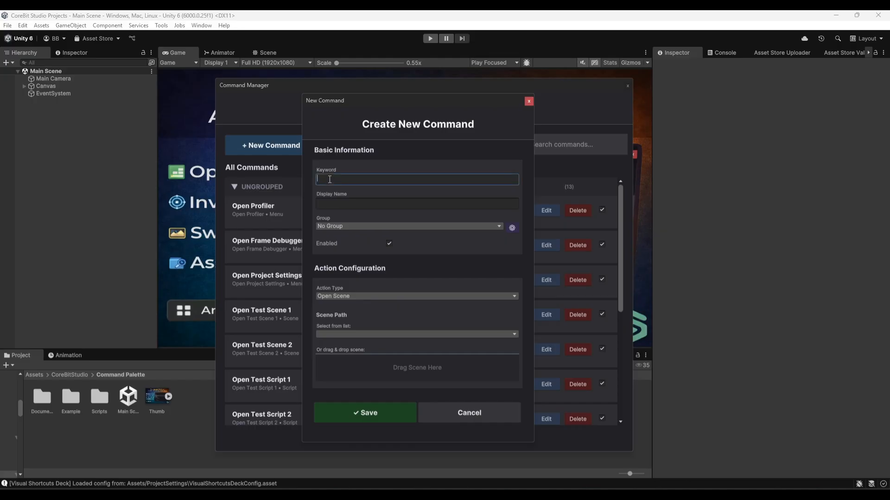
{"action": "type", "text": "TestCommand"}
{"action": "left_click", "coordinate": [330, 179]}
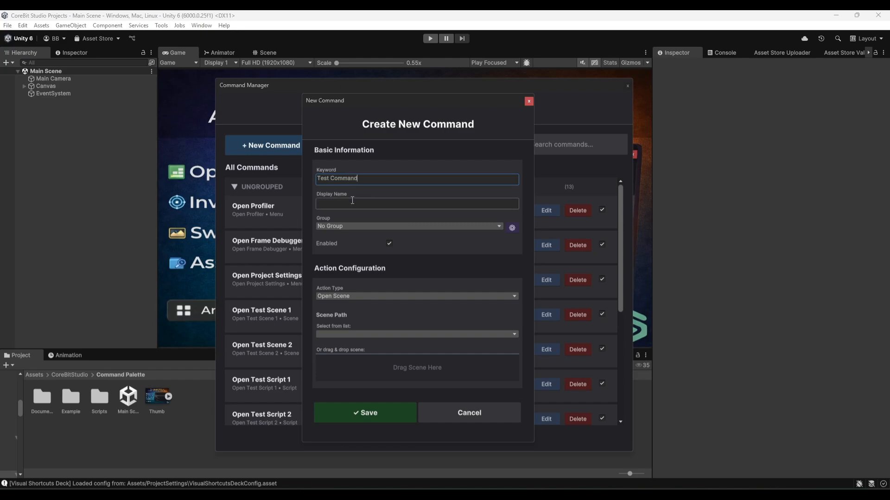
{"action": "left_click", "coordinate": [351, 203]}
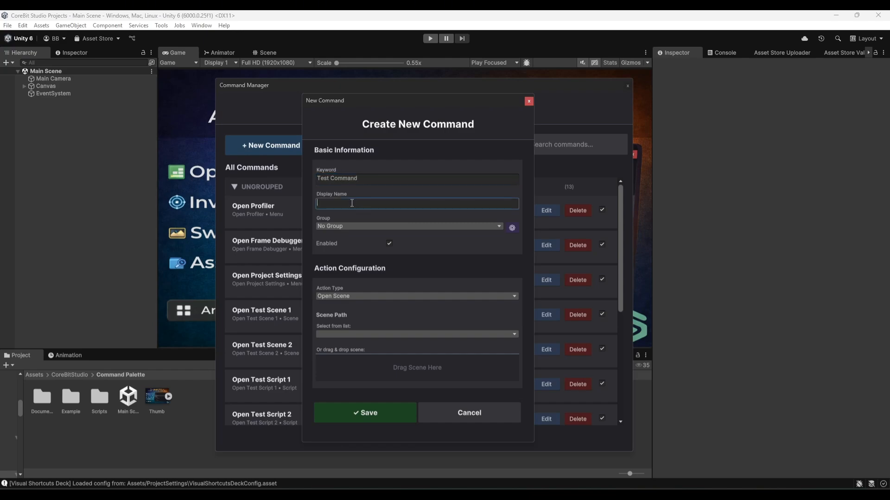
{"action": "type", "text": "Test Command"}
Step: Open the Group Manager from the command's group setting and add a new group named Test Group
{"action": "left_click", "coordinate": [491, 227]}
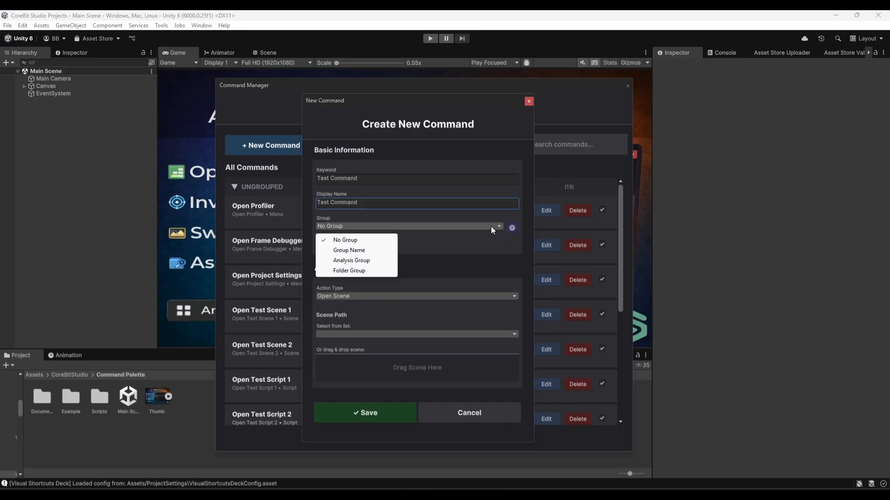
{"action": "left_click", "coordinate": [485, 240]}
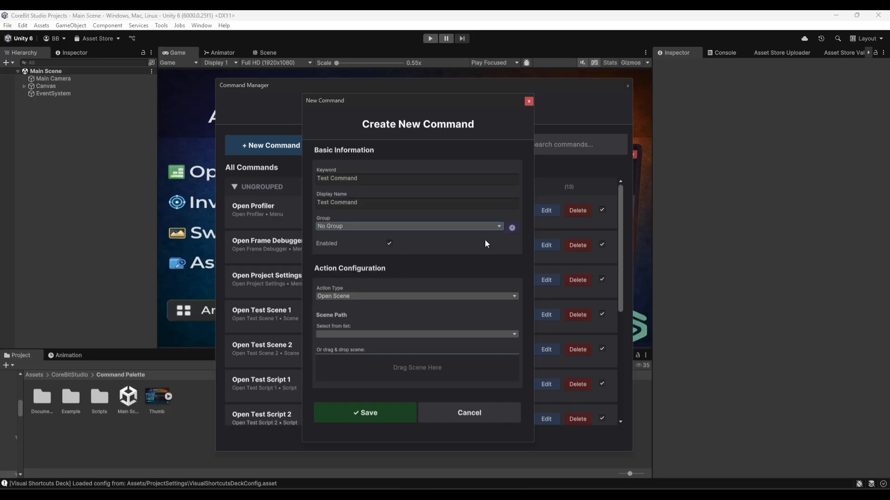
{"action": "left_click", "coordinate": [511, 228]}
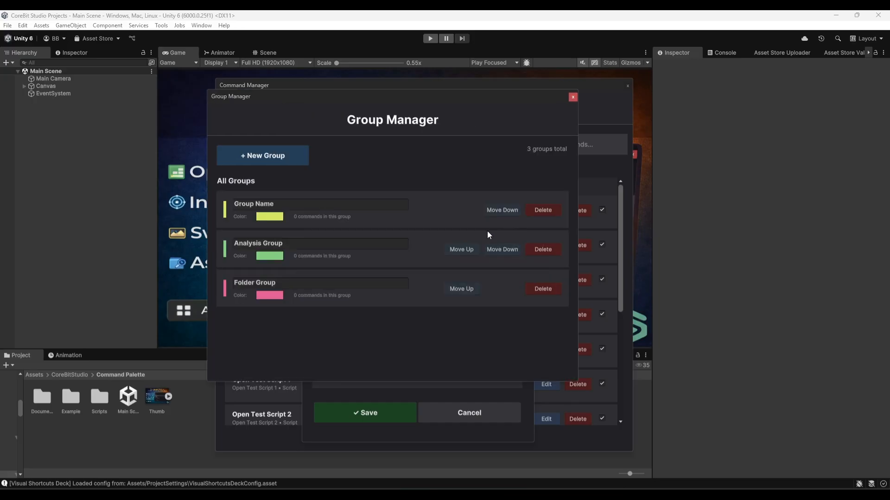
{"action": "left_click", "coordinate": [265, 153]}
{"action": "left_click_drag", "start_coordinate": [280, 326], "coordinate": [176, 330]}
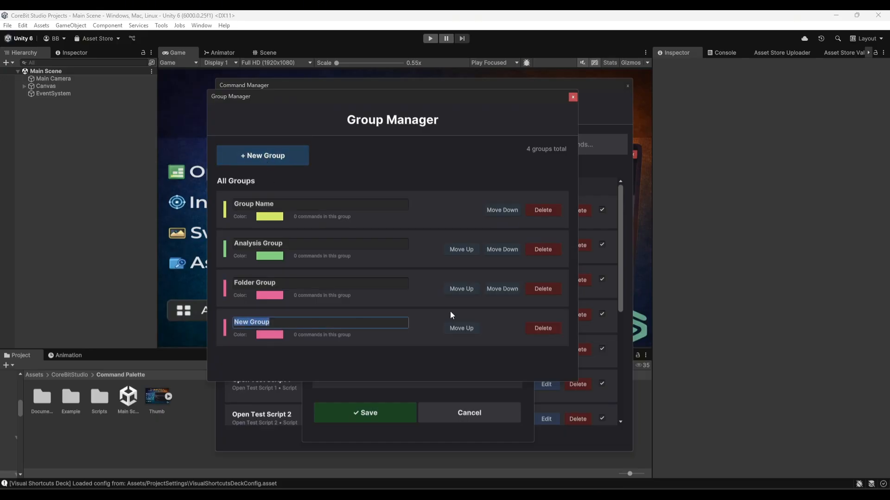
{"action": "type", "text": "Test Group"}
Step: Give Test Group a bright blue color of about 09C6F6 and assign the new command to that group
{"action": "left_click", "coordinate": [278, 335]}
{"action": "left_click", "coordinate": [289, 347]}
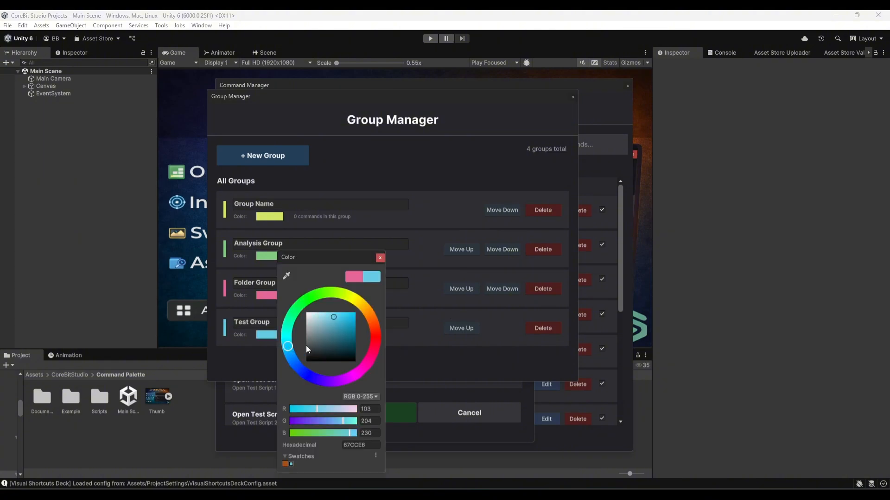
{"action": "left_click_drag", "start_coordinate": [306, 345], "coordinate": [353, 316]}
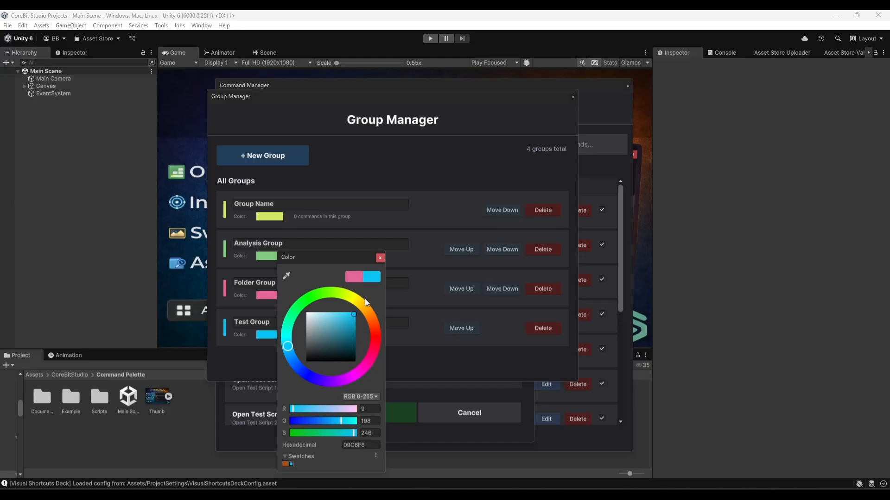
{"action": "left_click", "coordinate": [380, 257]}
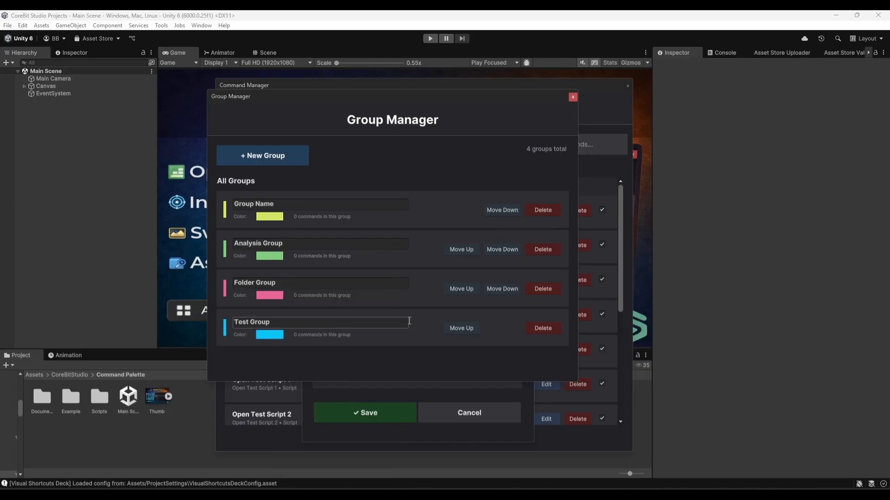
{"action": "left_click", "coordinate": [573, 97]}
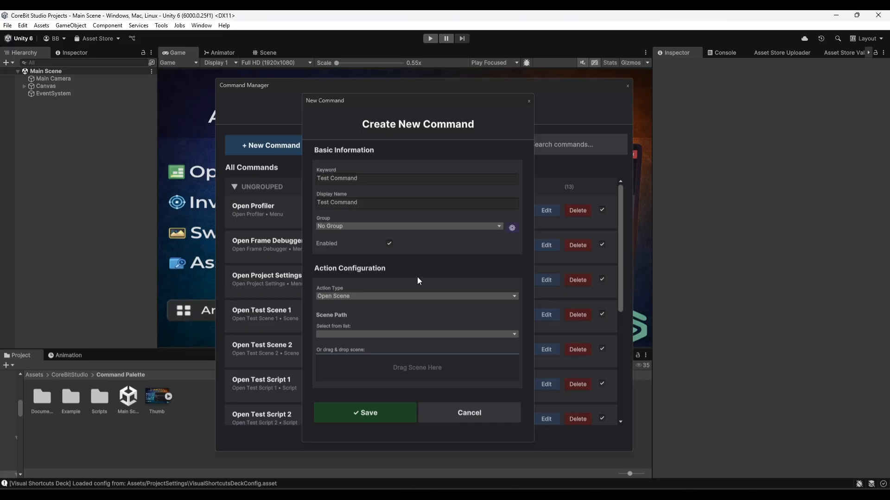
{"action": "left_click", "coordinate": [351, 227]}
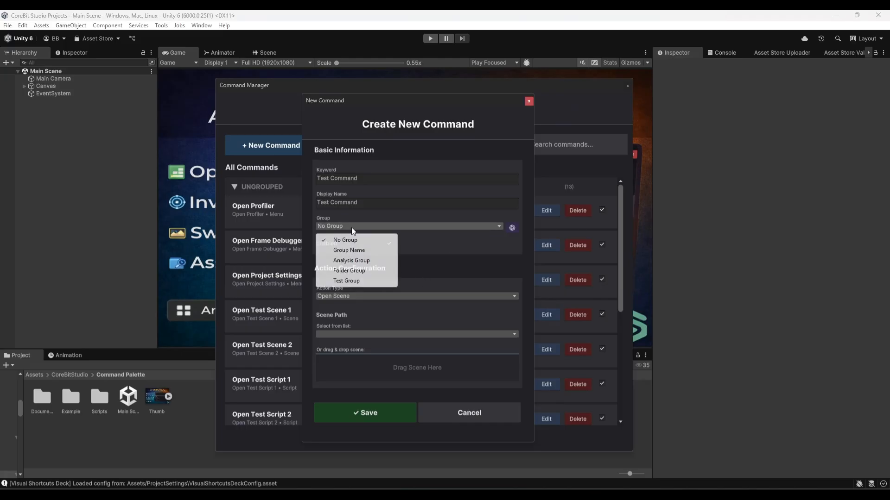
{"action": "left_click", "coordinate": [349, 282]}
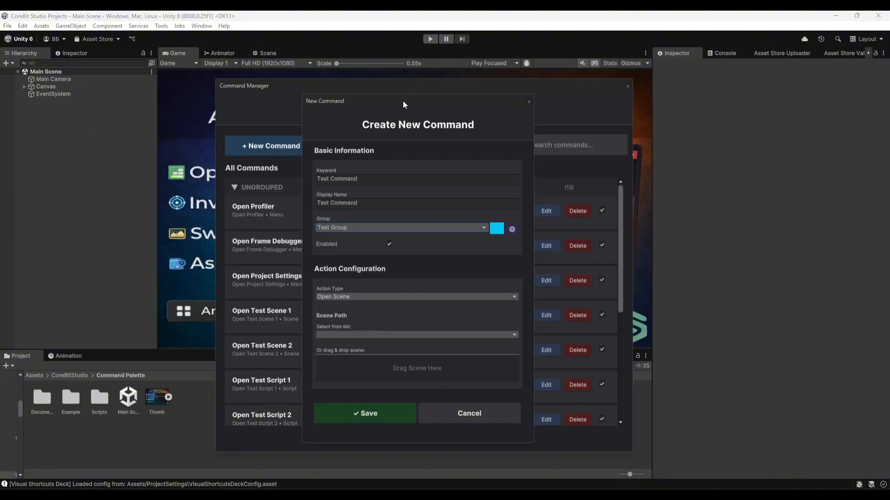
Step: Keep Open Scene as the command's action type and assign the Main Scene asset from the Command Palette folder as its scene path
{"action": "left_click_drag", "start_coordinate": [405, 103], "coordinate": [294, 107]}
{"action": "left_click", "coordinate": [235, 301]}
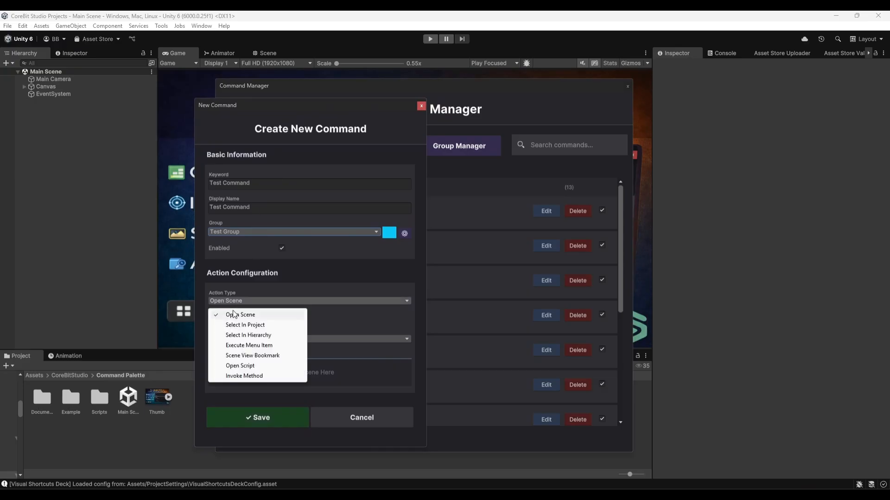
{"action": "left_click", "coordinate": [262, 314]}
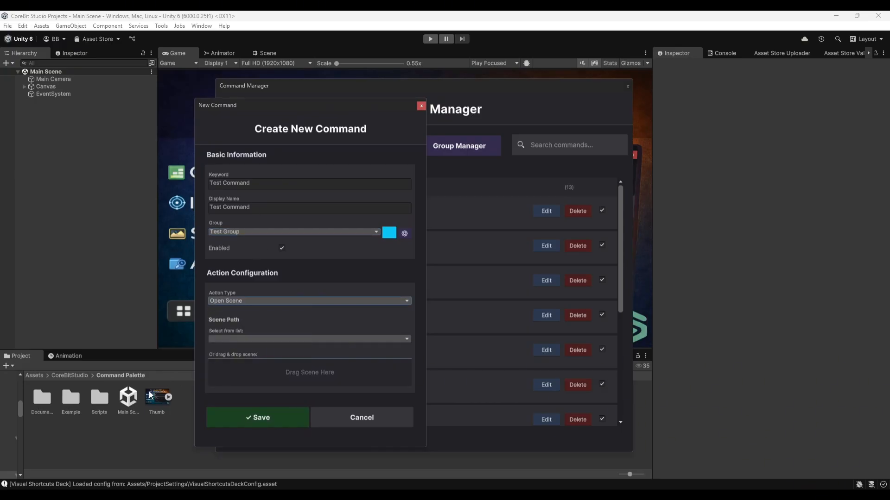
{"action": "left_click_drag", "start_coordinate": [128, 399], "coordinate": [235, 384]}
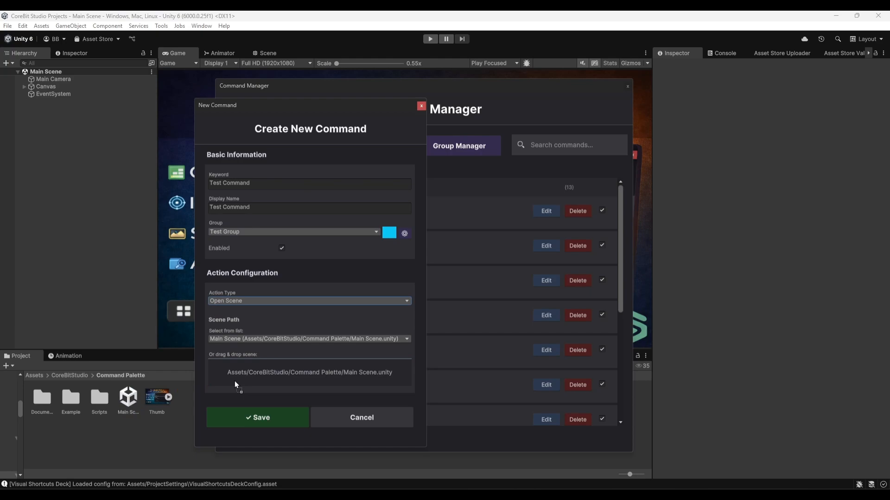
{"action": "left_click", "coordinate": [223, 340]}
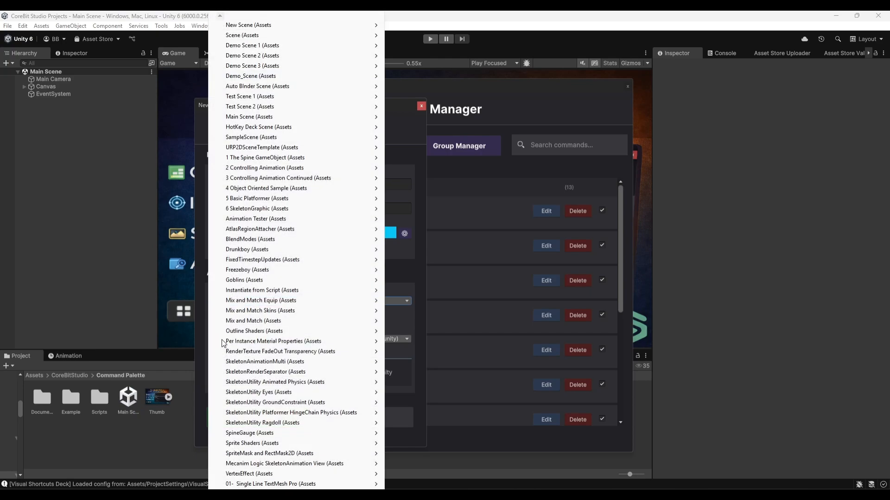
{"action": "left_click", "coordinate": [199, 355]}
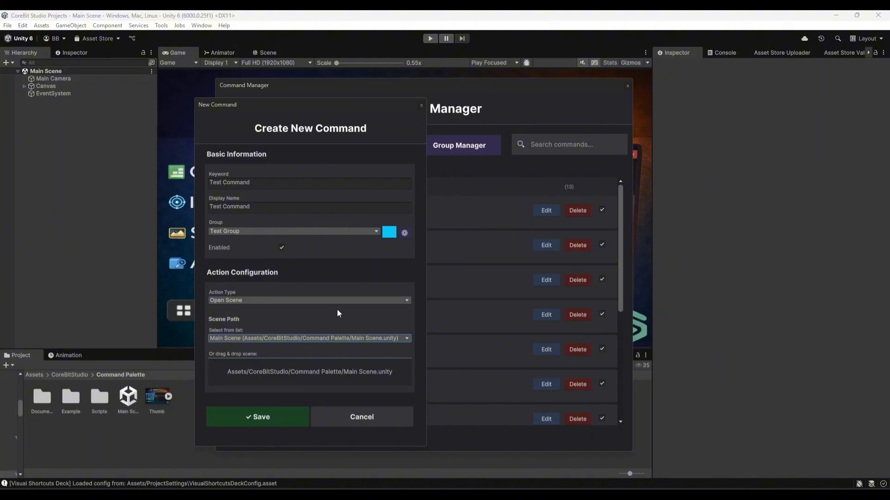
Step: Change the command's action type to Select In Project and assign the Scripts folder as the asset path
{"action": "left_click", "coordinate": [323, 300]}
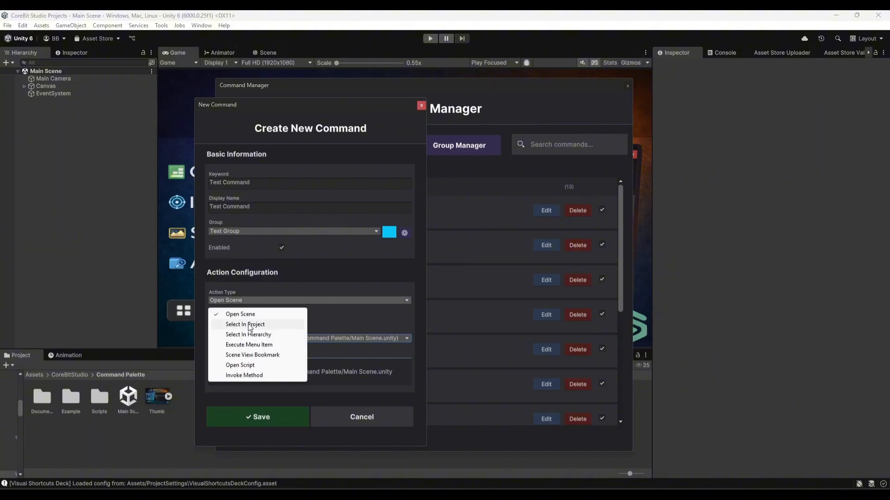
{"action": "left_click", "coordinate": [254, 326]}
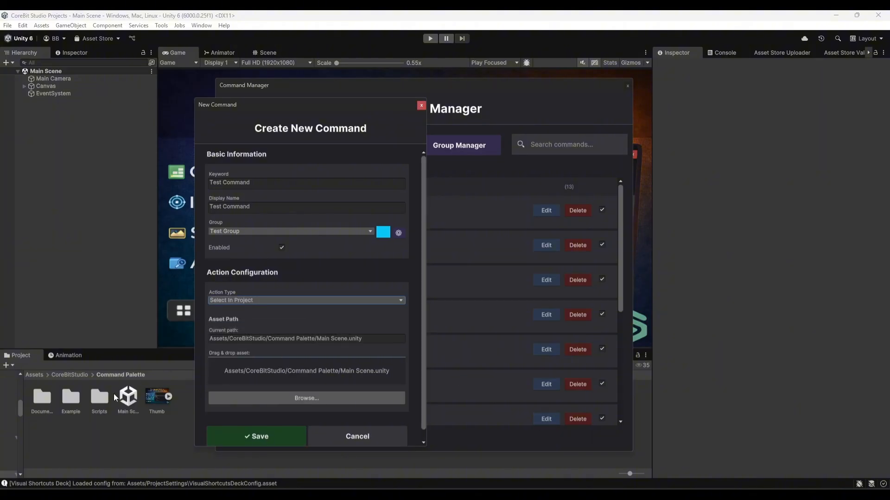
{"action": "left_click_drag", "start_coordinate": [90, 403], "coordinate": [234, 373]}
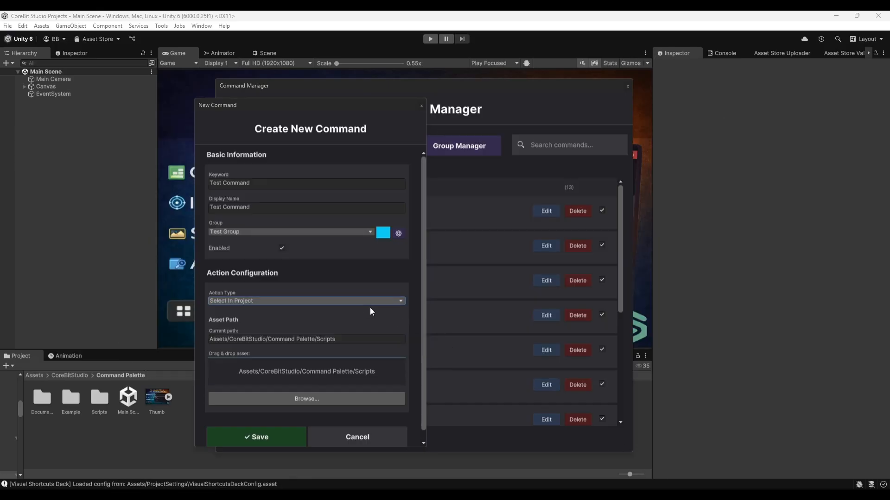
Step: Change the command's action type to Select In Hierarchy, targeting the Main Camera with Focus on Select enabled
{"action": "left_click", "coordinate": [362, 302]}
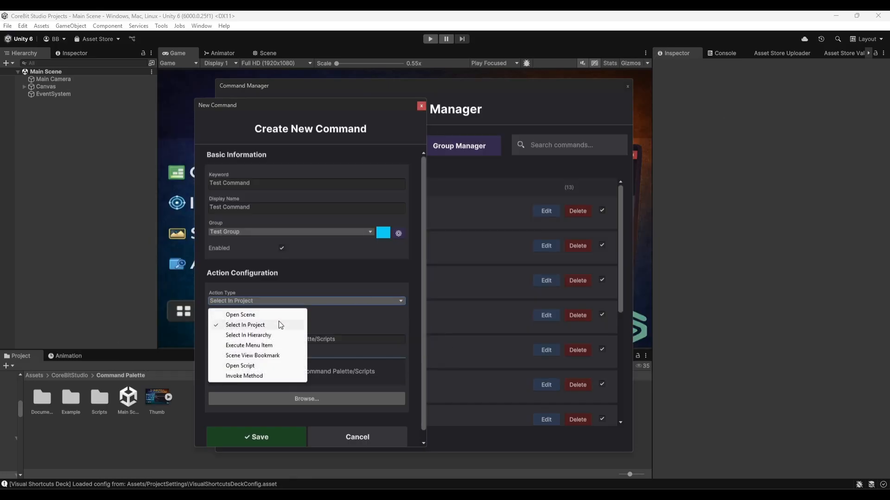
{"action": "left_click", "coordinate": [296, 335]}
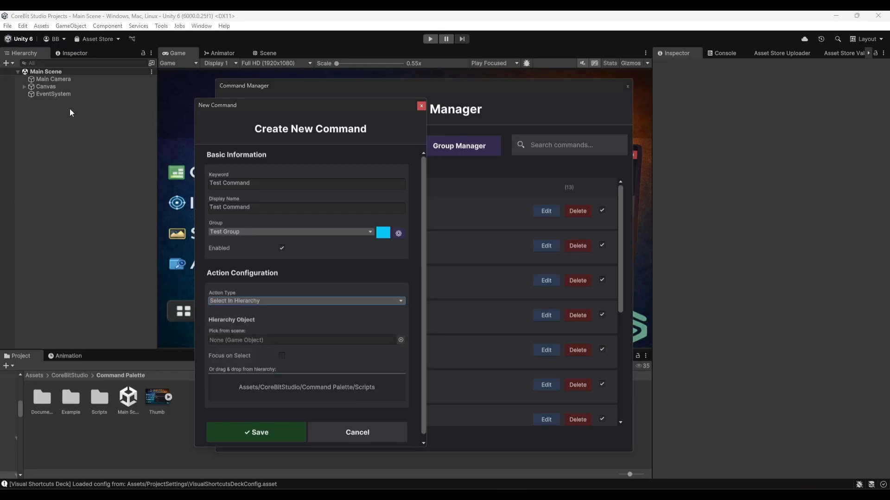
{"action": "left_click_drag", "start_coordinate": [53, 81], "coordinate": [257, 340]}
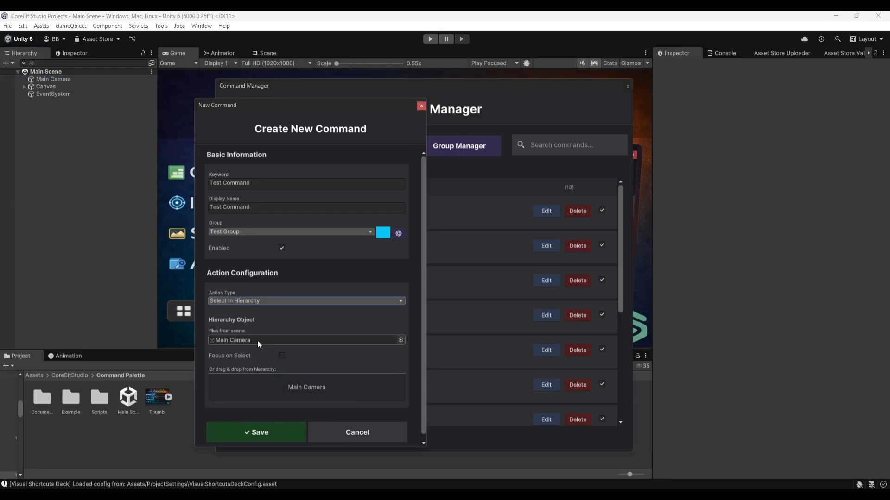
{"action": "left_click_drag", "start_coordinate": [54, 76], "coordinate": [267, 393]}
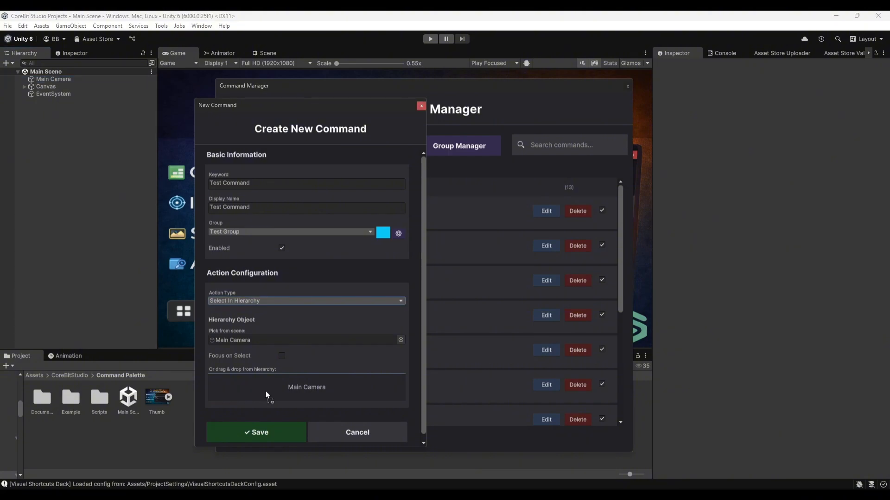
{"action": "left_click", "coordinate": [280, 356]}
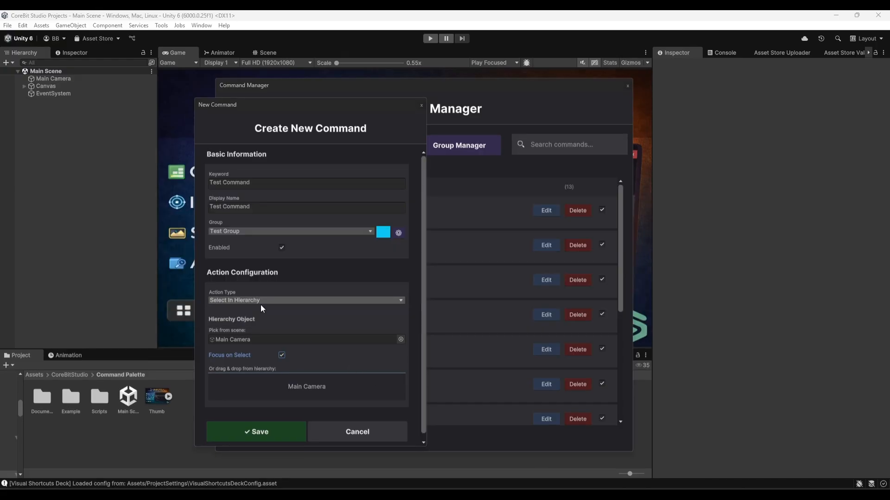
Step: Change the command's action type to Execute Menu Item and choose Window/Audio/Audio Mixer as the menu item
{"action": "left_click", "coordinate": [254, 301]}
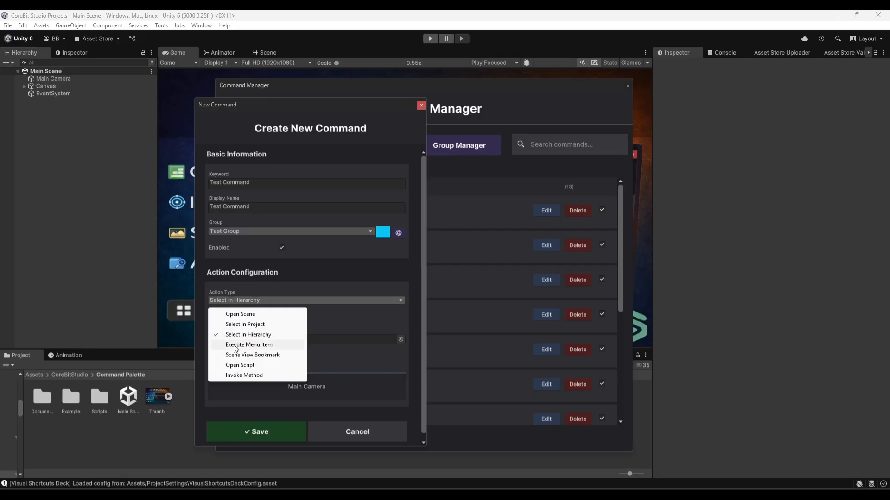
{"action": "left_click", "coordinate": [235, 345]}
{"action": "left_click", "coordinate": [249, 340]}
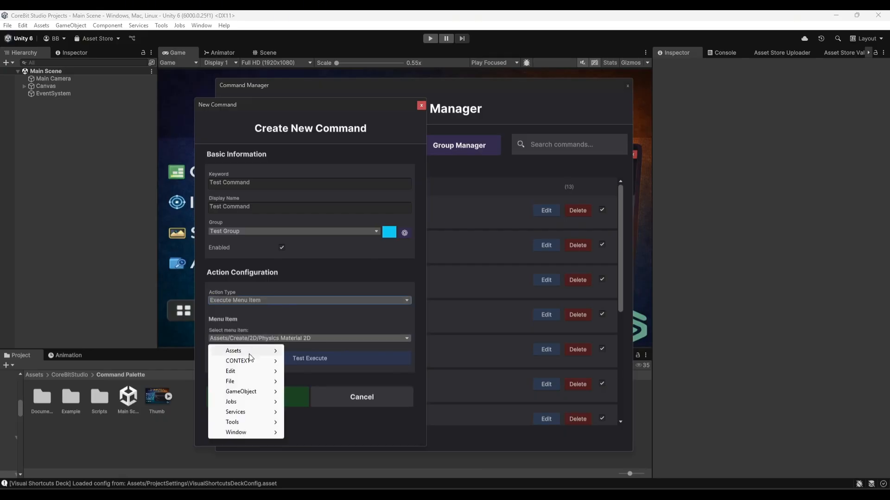
{"action": "mouse_move", "coordinate": [252, 434]}
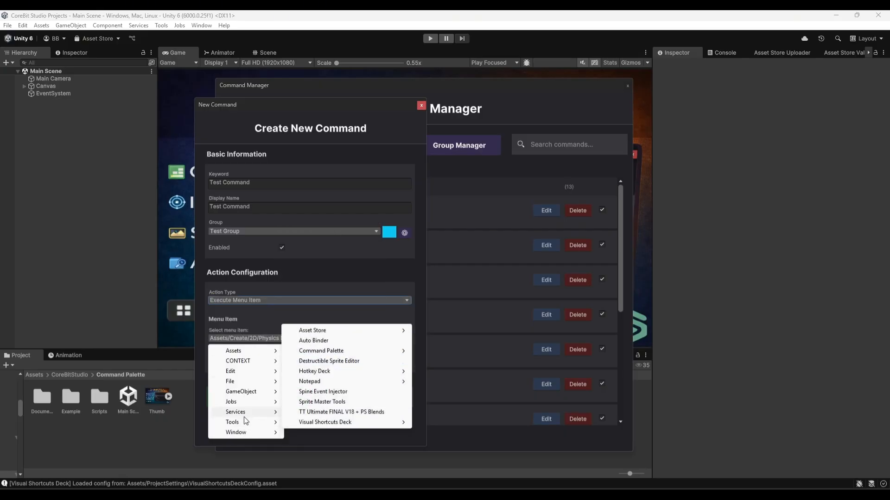
{"action": "mouse_move", "coordinate": [242, 412]}
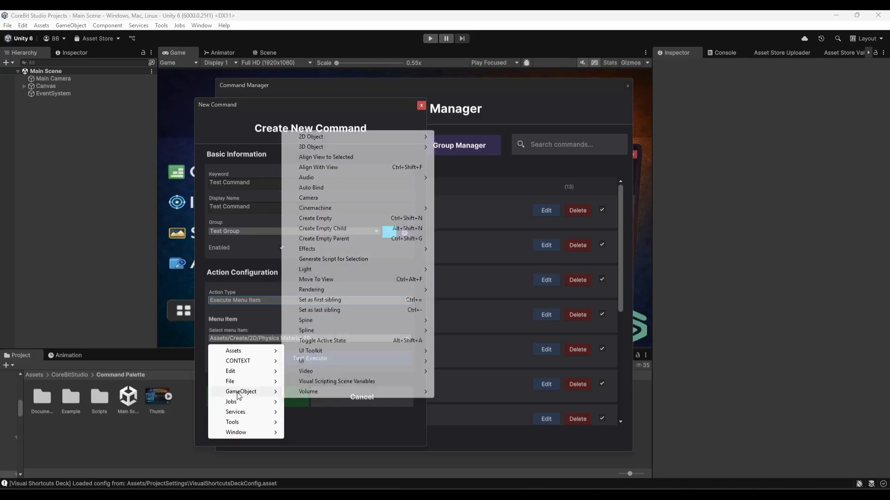
{"action": "mouse_move", "coordinate": [238, 386]}
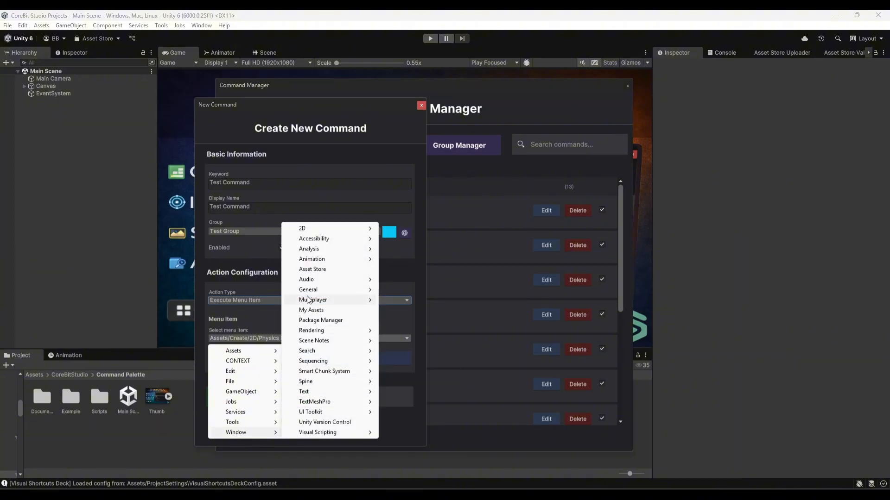
{"action": "mouse_move", "coordinate": [309, 292]}
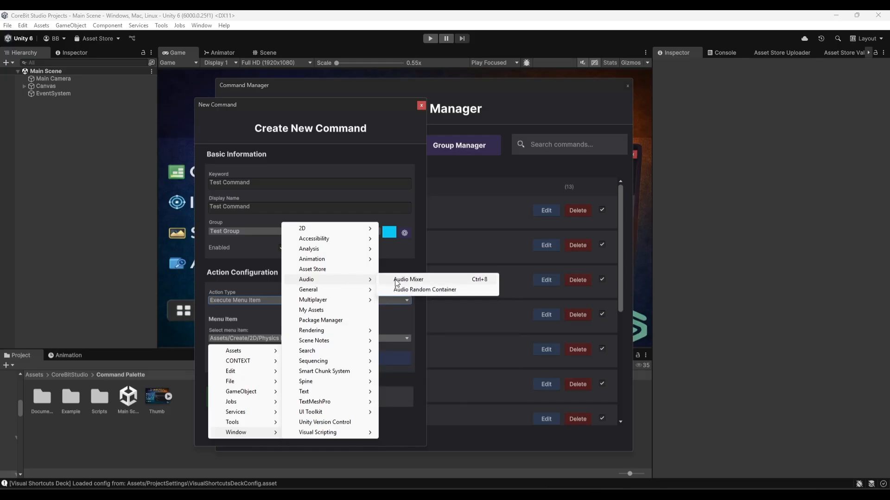
{"action": "left_click", "coordinate": [397, 280]}
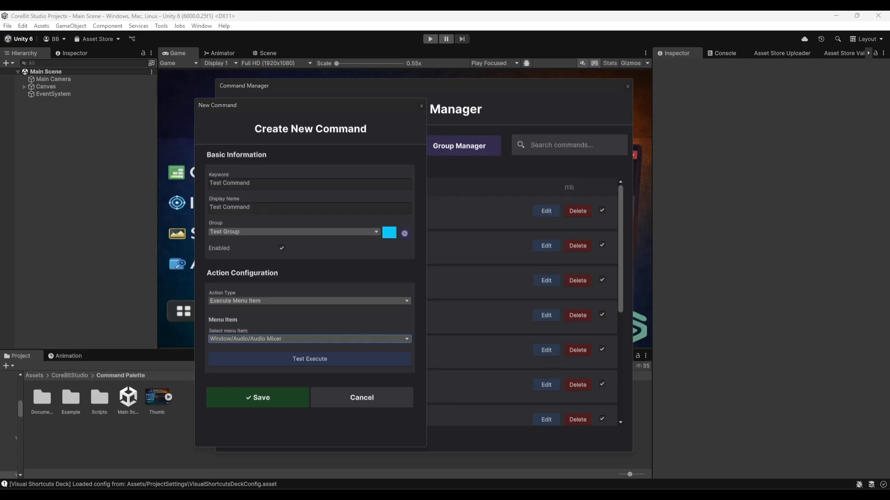
Step: Try the Scene View Bookmark action type, and switch to Open Script with CommandAction from the Scripts folder as the script file
{"action": "left_click", "coordinate": [283, 306]}
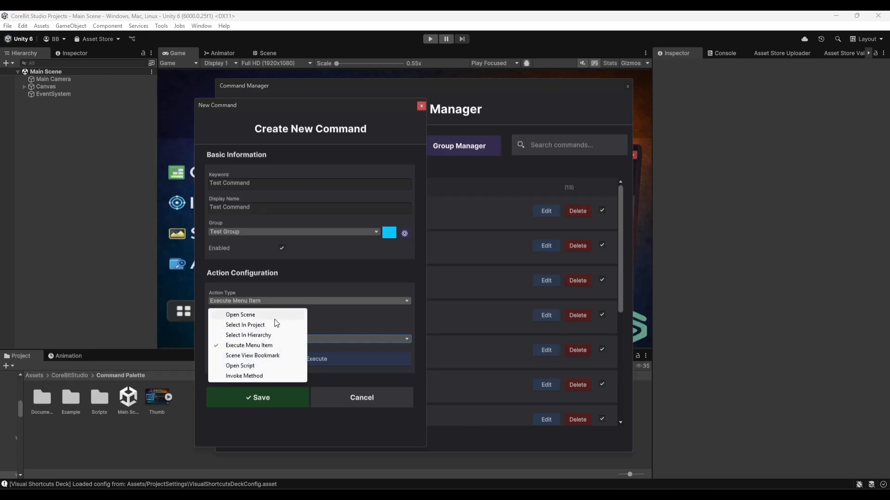
{"action": "left_click", "coordinate": [254, 356]}
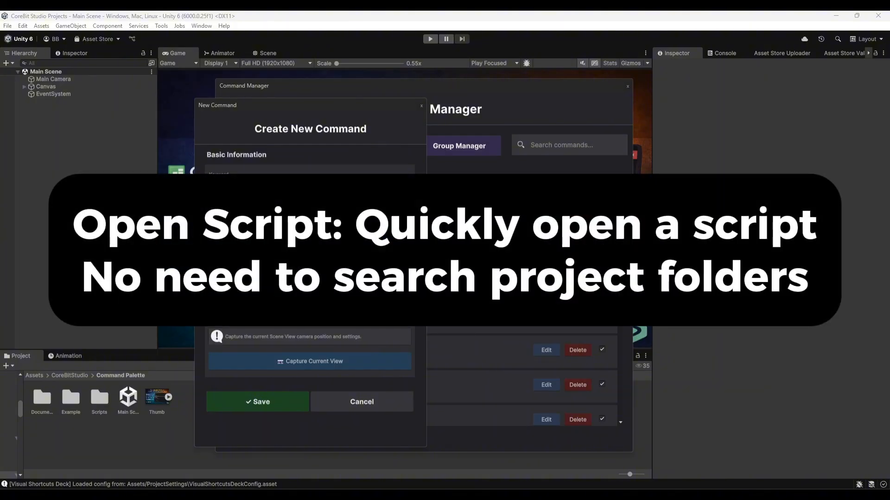
{"action": "left_click", "coordinate": [268, 302]}
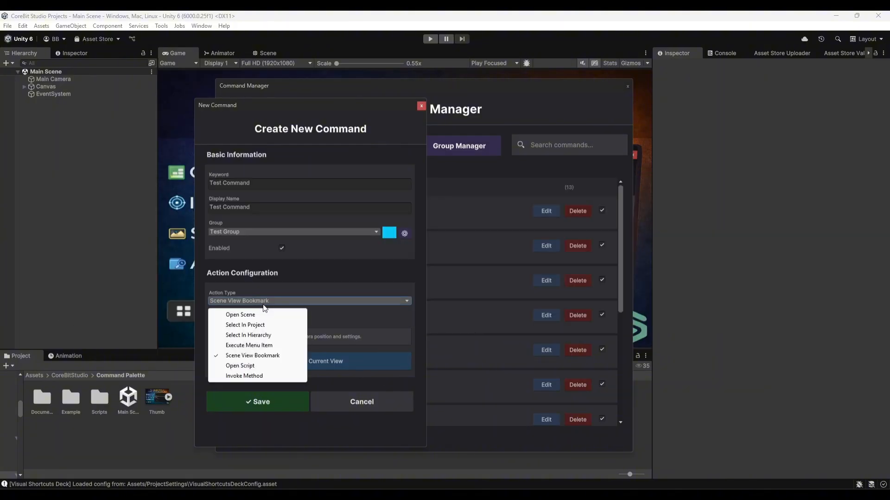
{"action": "left_click", "coordinate": [240, 366]}
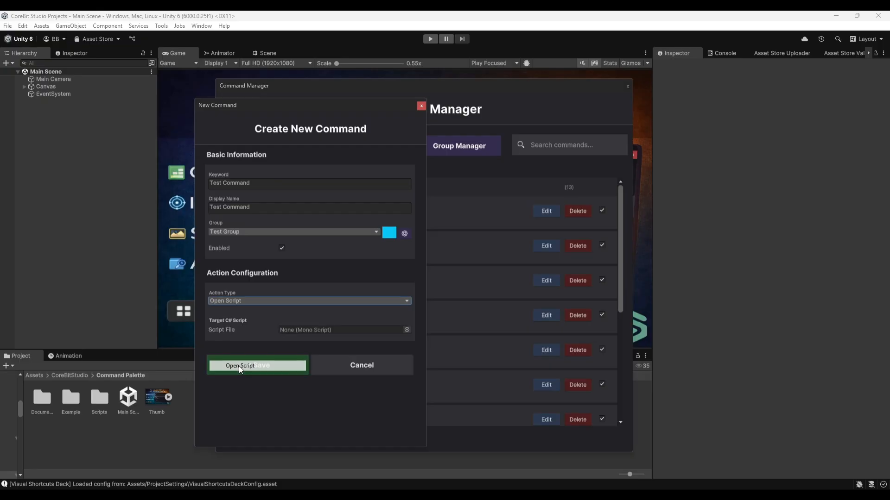
{"action": "double_click", "coordinate": [100, 397]}
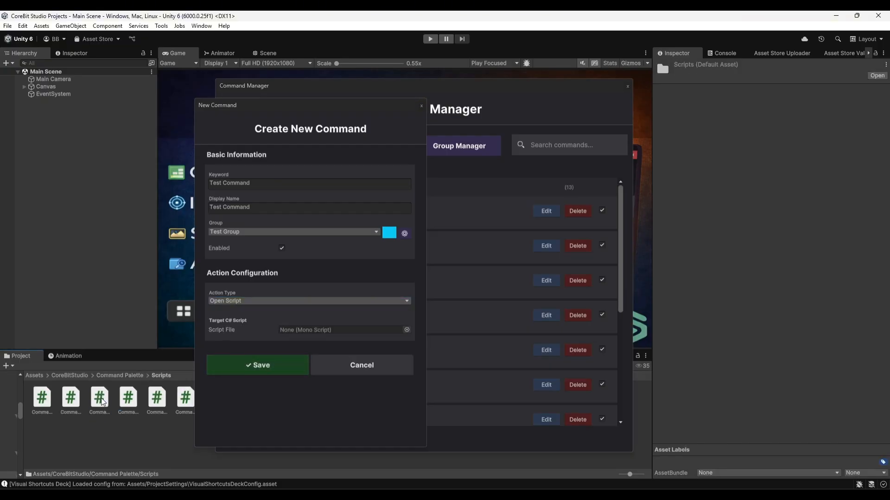
{"action": "left_click_drag", "start_coordinate": [42, 397], "coordinate": [323, 331]}
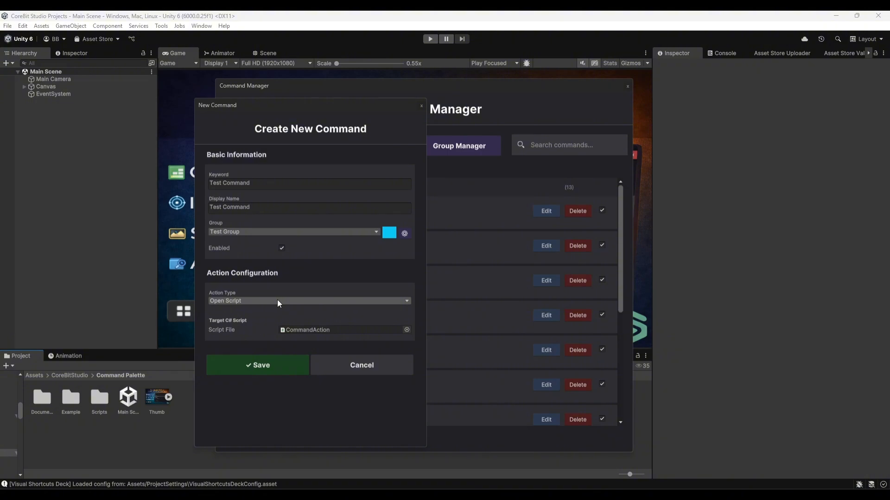
Step: Change the action type to Invoke Method and create a MonoBehaviour script named TestCommand in the Command Palette folder
{"action": "left_click", "coordinate": [277, 300]}
{"action": "left_click", "coordinate": [273, 375]}
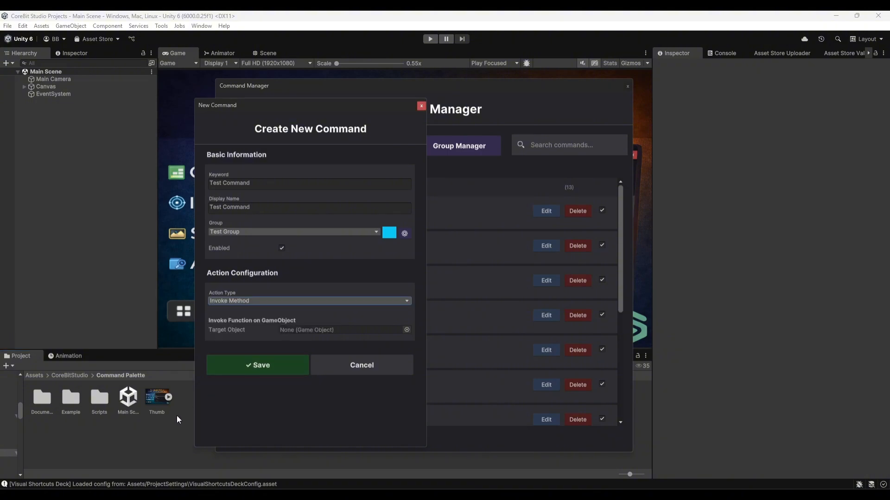
{"action": "right_click", "coordinate": [157, 433]}
{"action": "mouse_move", "coordinate": [210, 171]}
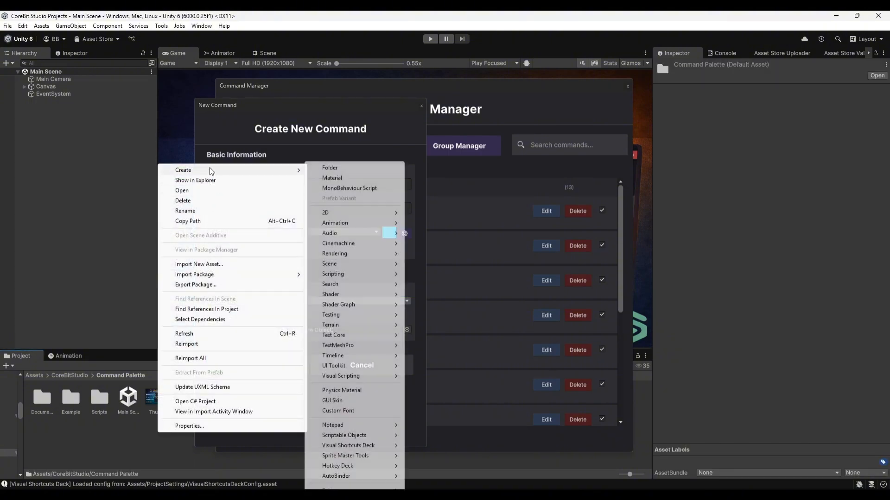
{"action": "mouse_move", "coordinate": [357, 275]}
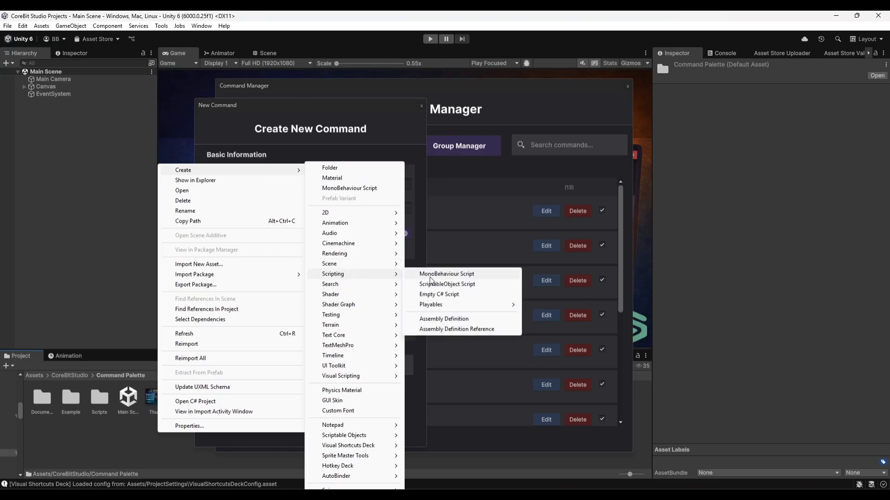
{"action": "left_click", "coordinate": [433, 274]}
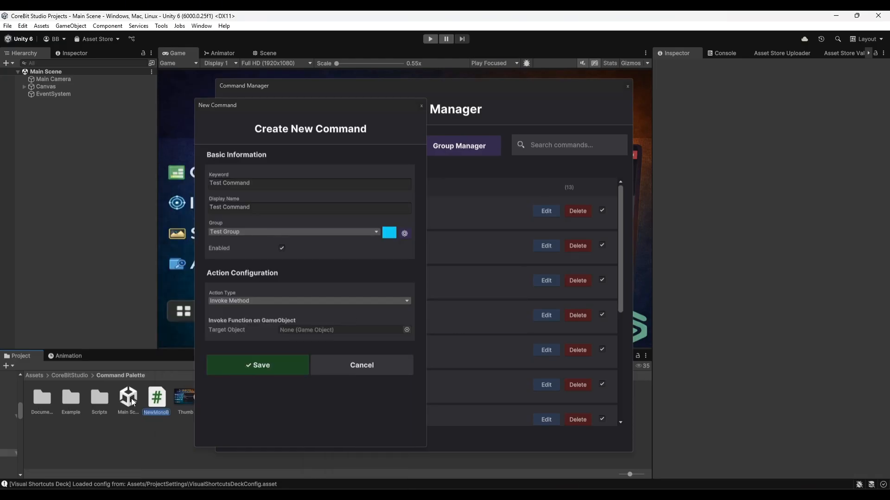
{"action": "type", "text": "TestComm"}
{"action": "key", "text": "Return"}
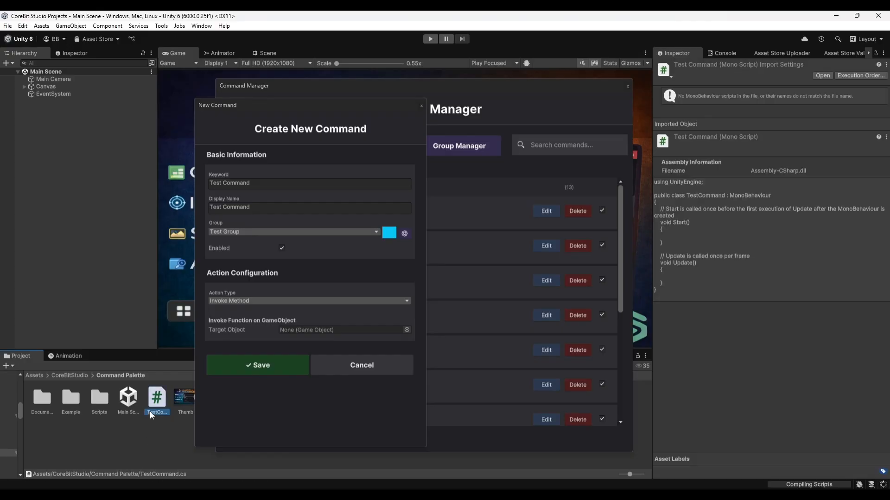
Step: Create an empty GameObject in the Main Scene hierarchy and attach the TestCommand script to it
{"action": "right_click", "coordinate": [50, 121]}
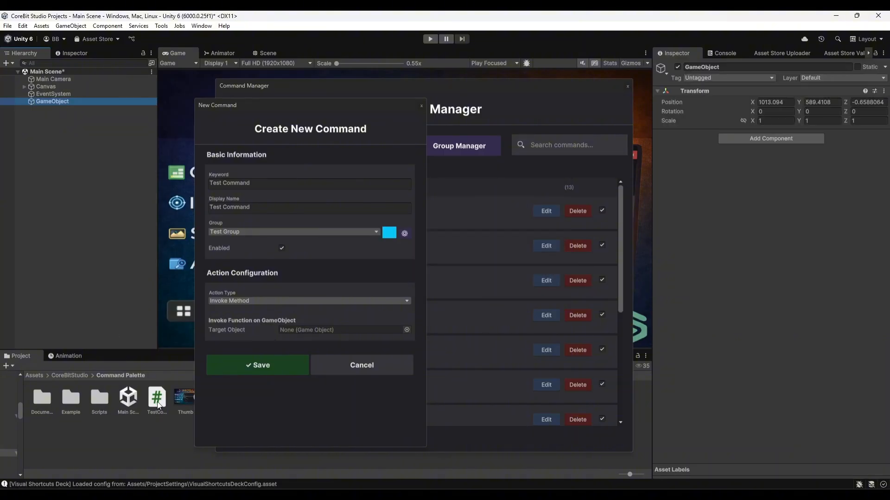
{"action": "left_click_drag", "start_coordinate": [158, 405], "coordinate": [799, 182]}
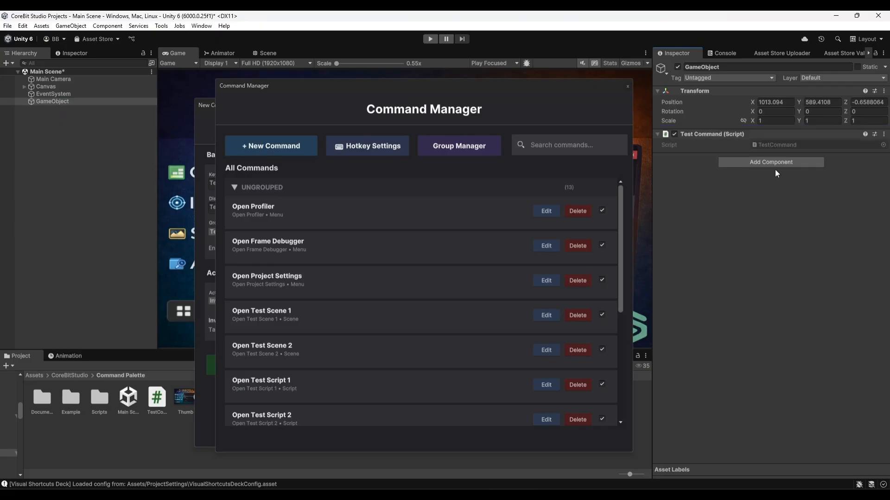
Step: Open the TestCommand script in Visual Studio and delete the default Start and Update methods with their comments
{"action": "double_click", "coordinate": [760, 145]}
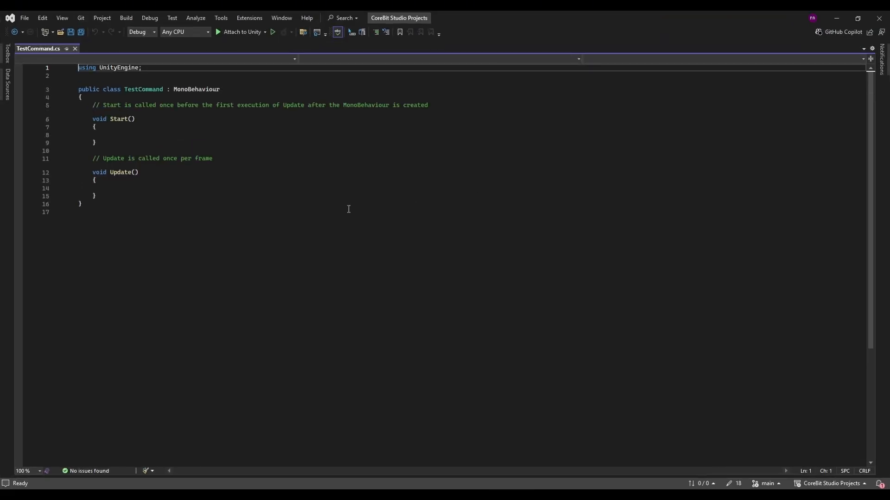
{"action": "left_click", "coordinate": [113, 198]}
{"action": "left_click_drag", "start_coordinate": [94, 119], "coordinate": [92, 106]}
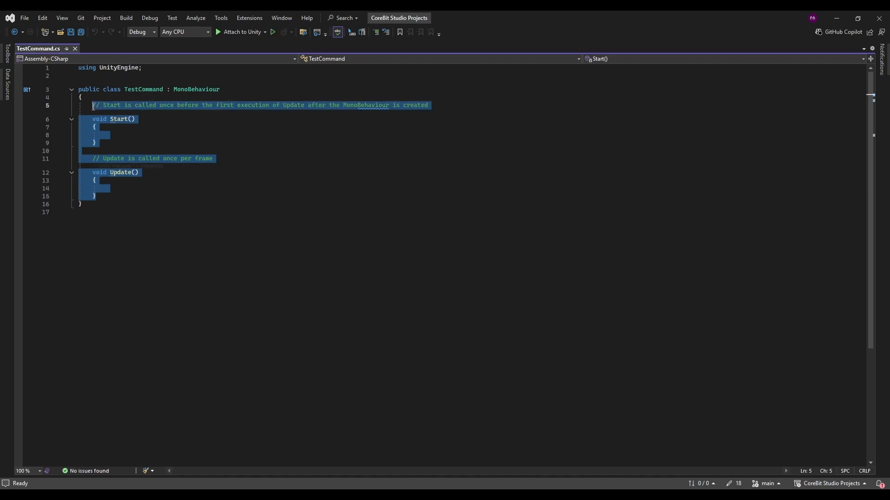
{"action": "key", "text": "Delete"}
Step: Declare a public void method TestFunk with an int parameter named param and an empty body in the TestCommand class
{"action": "type", "text": "public vo"}
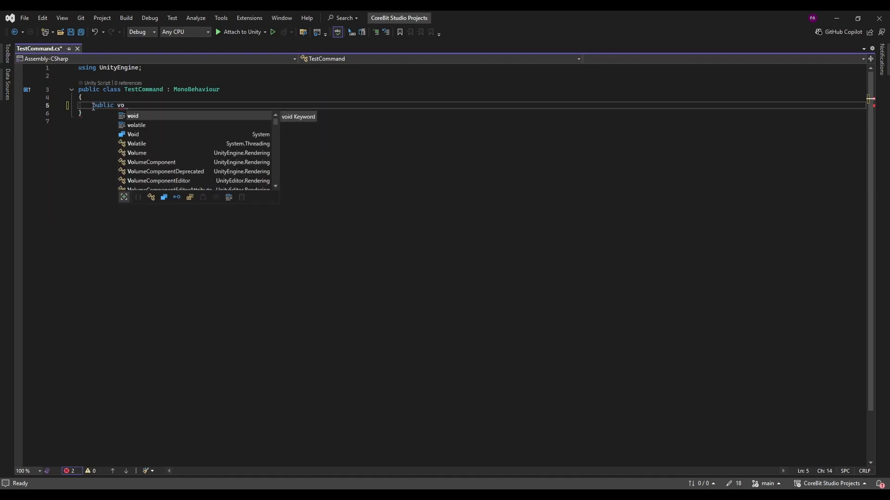
{"action": "type", "text": "id Test"}
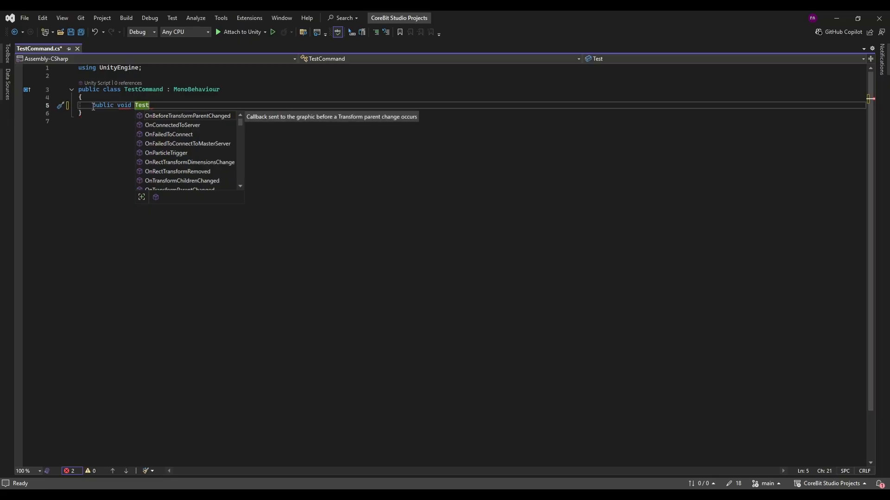
{"action": "type", "text": "Funk()"}
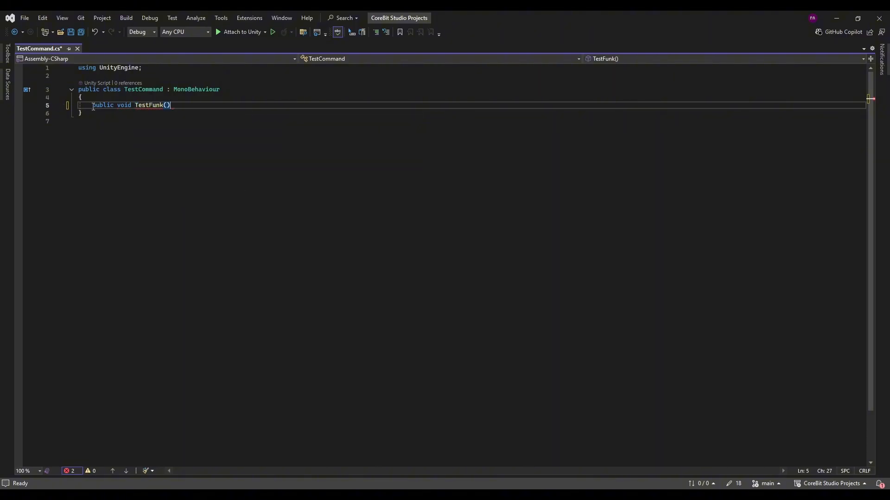
{"action": "key", "text": "Return"}
{"action": "type", "text": "{"}
{"action": "key", "text": "Return"}
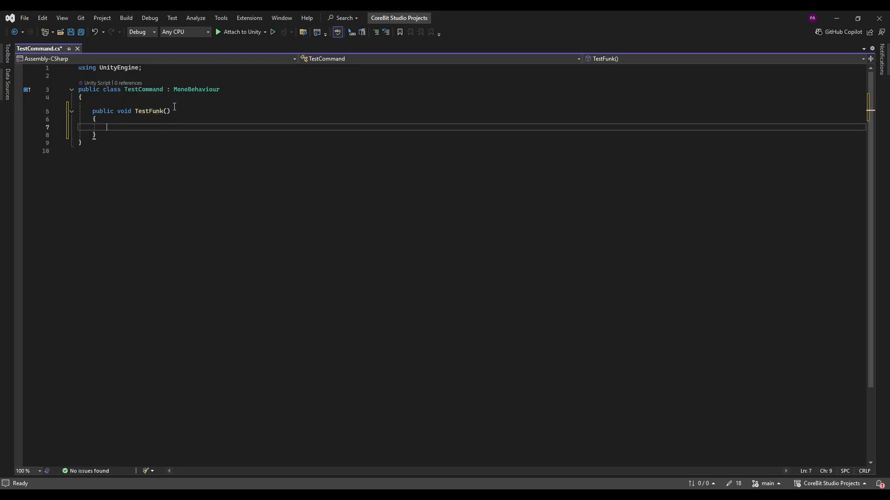
{"action": "left_click", "coordinate": [168, 111]}
{"action": "type", "text": "int"}
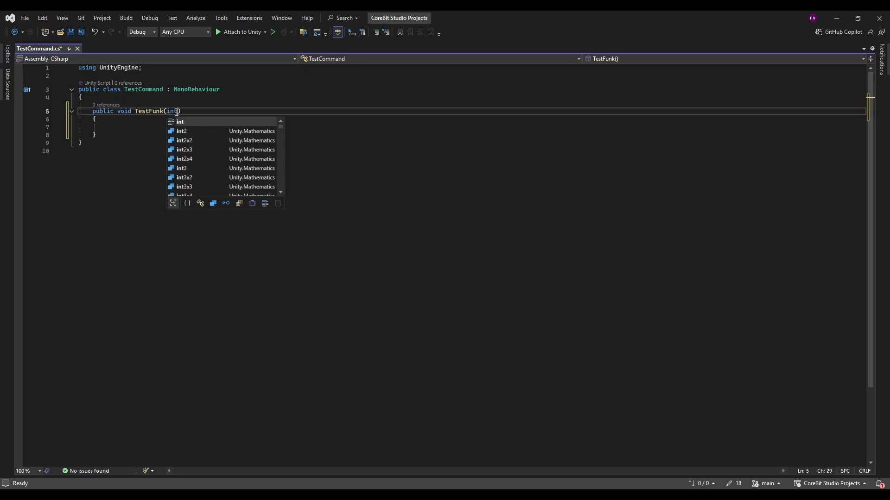
{"action": "type", "text": " param"}
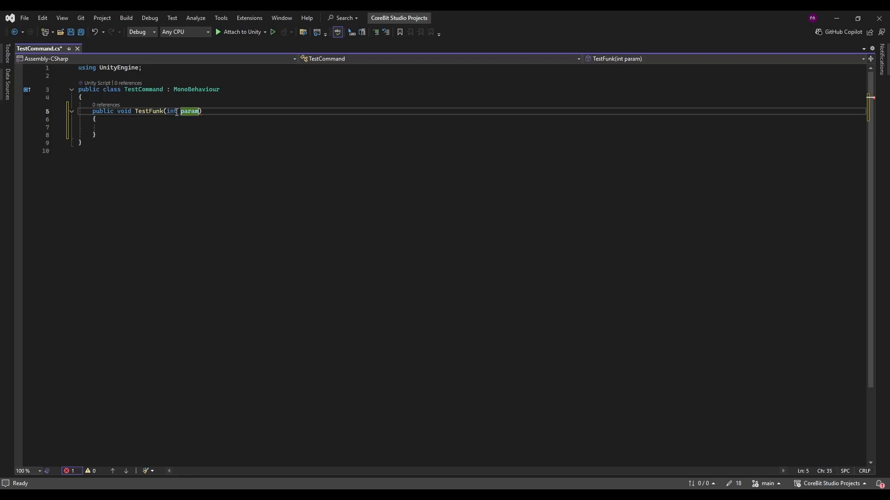
Step: Add a Debug.Log(); call without arguments to the body of TestFunk
{"action": "left_click", "coordinate": [133, 127]}
{"action": "type", "text": "deb"}
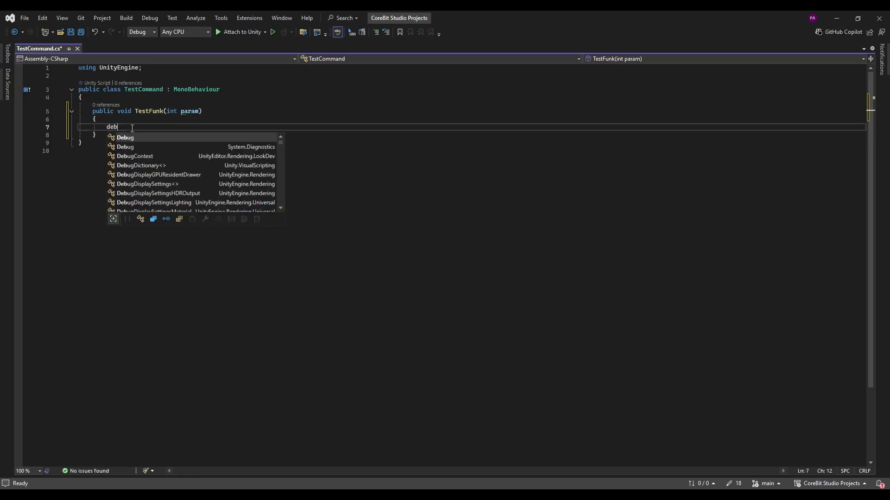
{"action": "key", "text": "Tab"}
{"action": "type", "text": ".Log"}
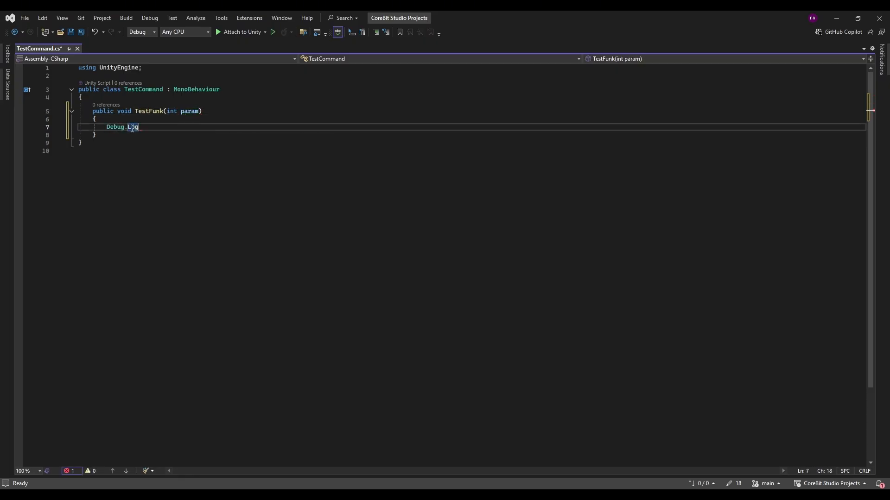
{"action": "type", "text": "();"}
Step: Make the Debug.Log call output "TestFunk - " + param and save the script
{"action": "left_click", "coordinate": [163, 111]}
{"action": "left_click", "coordinate": [143, 132]}
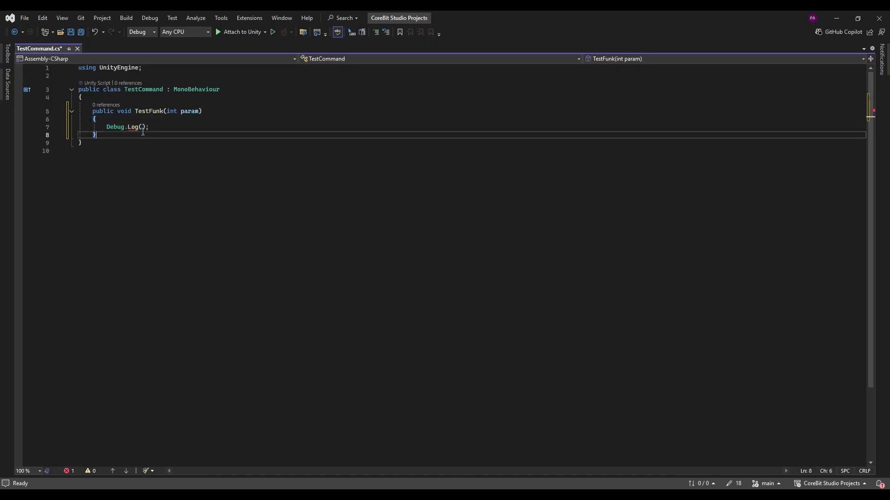
{"action": "left_click", "coordinate": [143, 129]}
{"action": "type", "text": "\"TestFunk - \""}
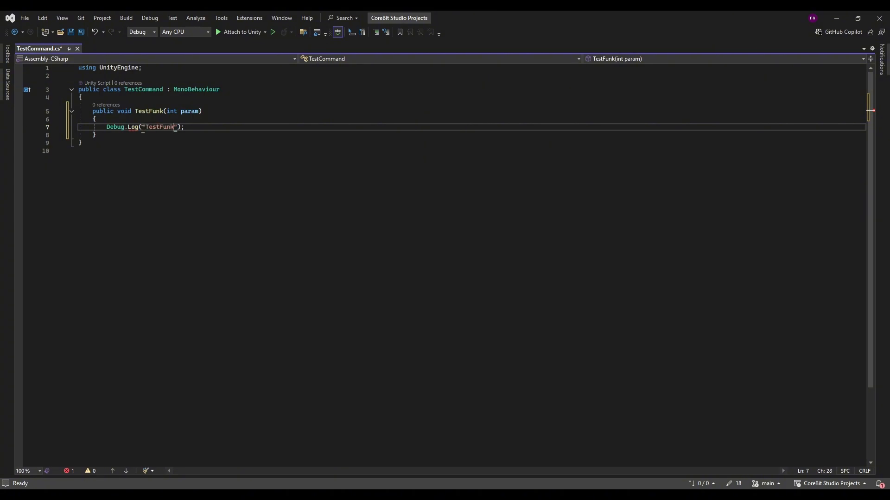
{"action": "type", "text": " +"}
{"action": "double_click", "coordinate": [190, 112]}
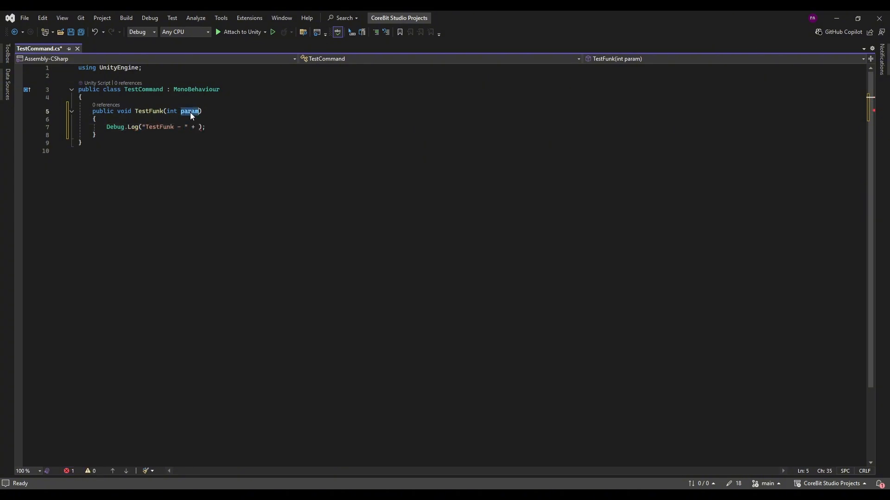
{"action": "key", "text": "ctrl+c"}
{"action": "left_click", "coordinate": [199, 127]}
{"action": "key", "text": "ctrl+v"}
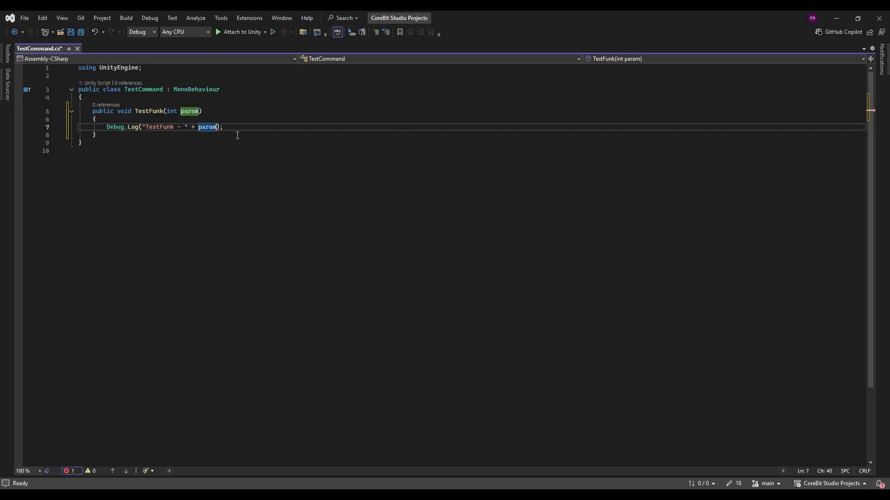
{"action": "left_click", "coordinate": [224, 142]}
{"action": "key", "text": "ctrl+s"}
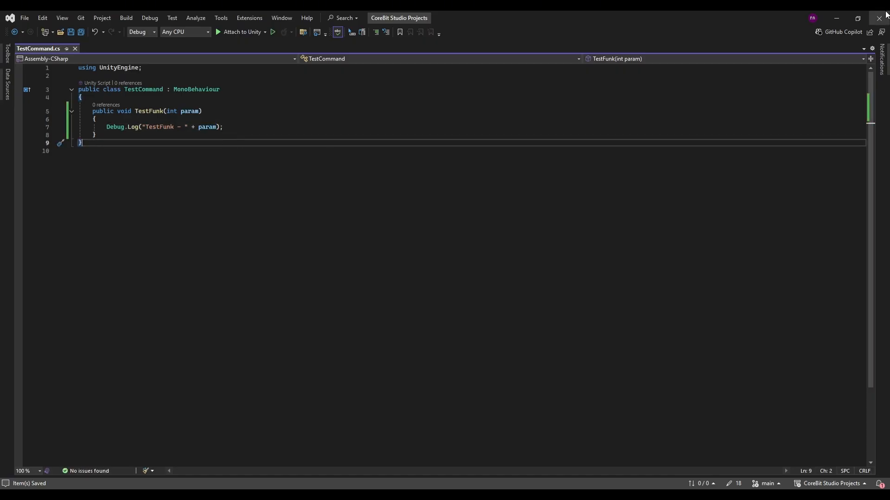
Step: Switch back to Unity and assign GameObject as the new command's target object, with TestCommand as its script
{"action": "left_click", "coordinate": [837, 18]}
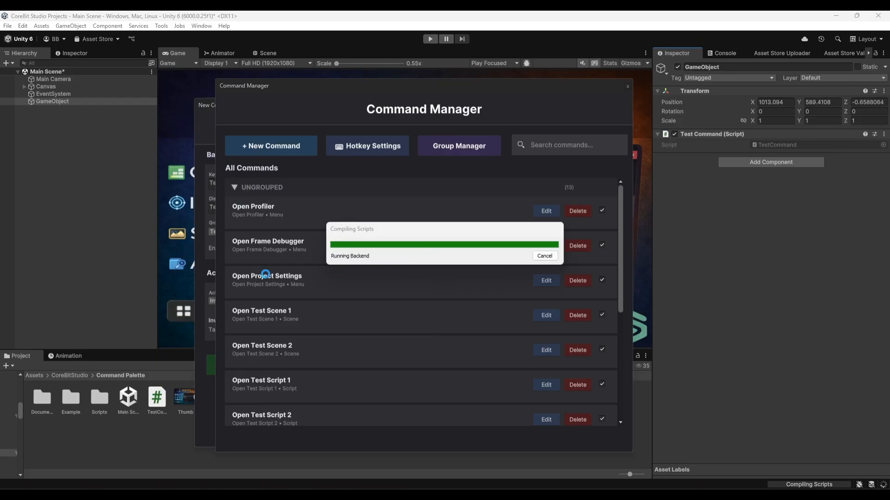
{"action": "left_click", "coordinate": [202, 105]}
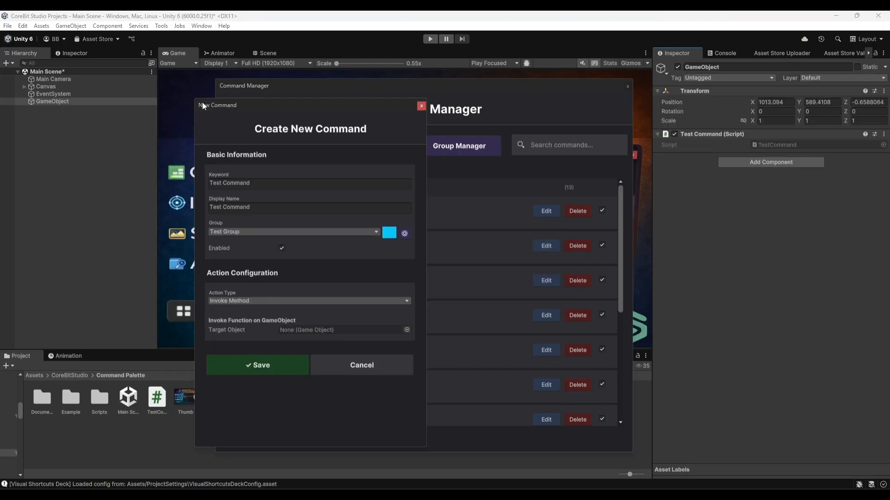
{"action": "left_click_drag", "start_coordinate": [55, 102], "coordinate": [302, 329]}
{"action": "left_click", "coordinate": [295, 339]}
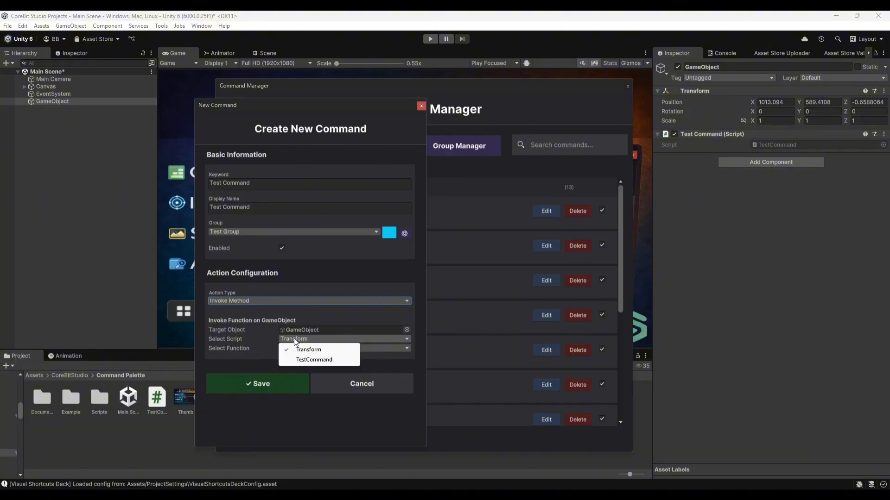
{"action": "left_click", "coordinate": [301, 360]}
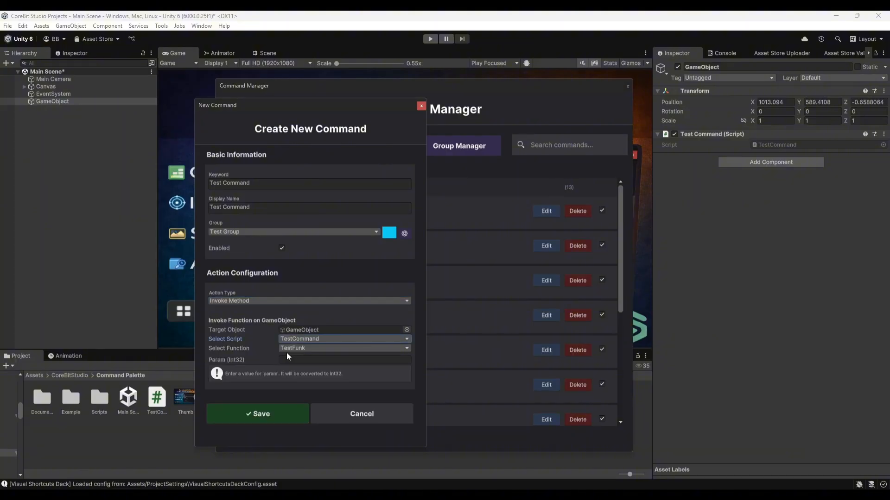
Step: Choose the TestFunk function with a Param value of 50 and save the new command
{"action": "left_click", "coordinate": [287, 349]}
{"action": "left_click", "coordinate": [306, 360]}
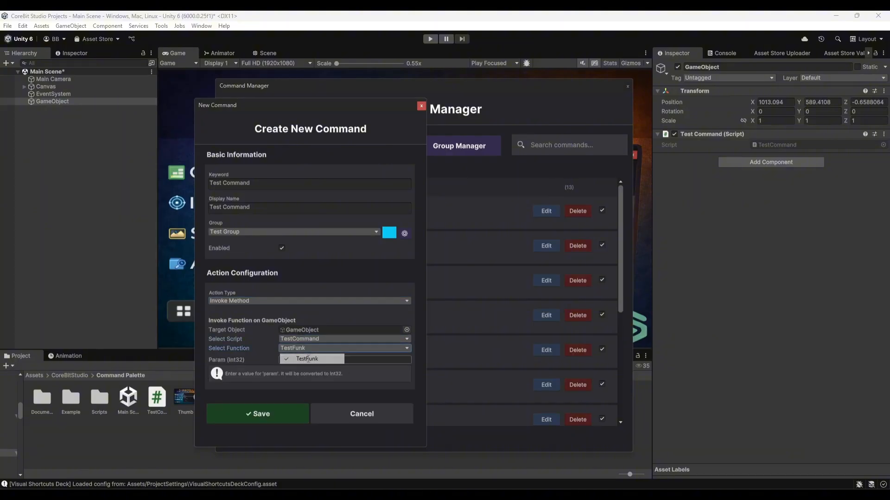
{"action": "left_click", "coordinate": [306, 360]}
{"action": "type", "text": "5"}
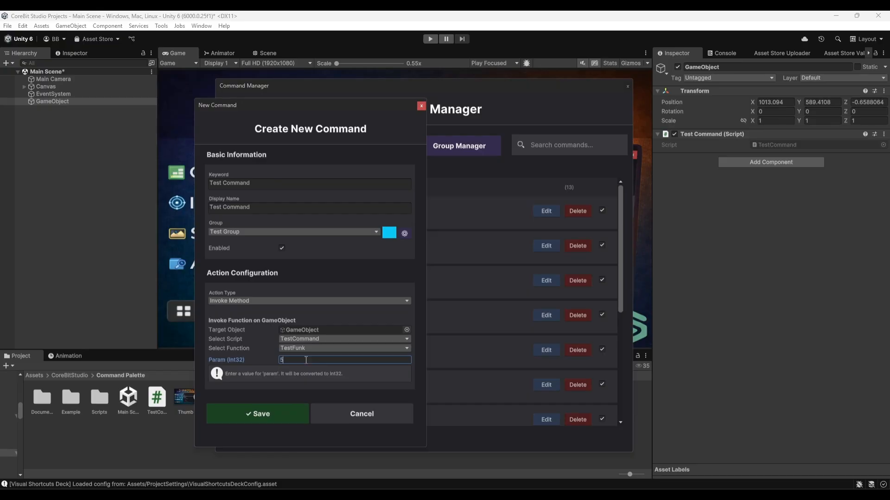
{"action": "type", "text": "0"}
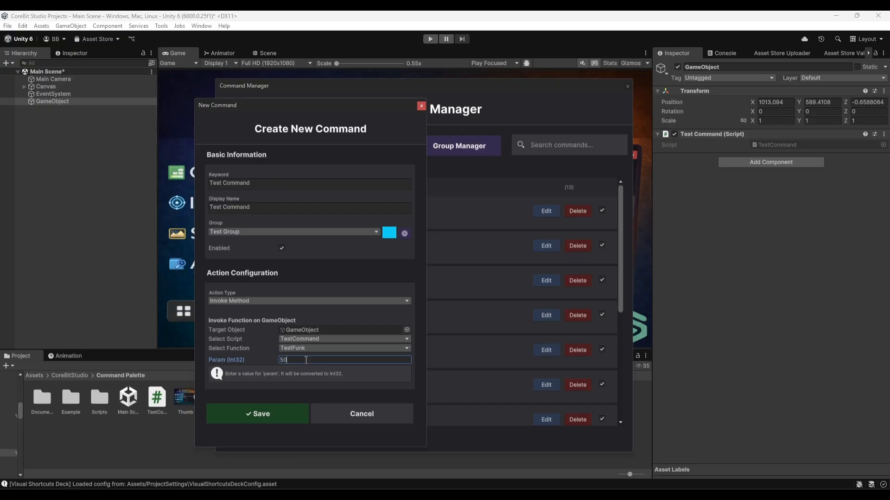
{"action": "left_click", "coordinate": [279, 413]}
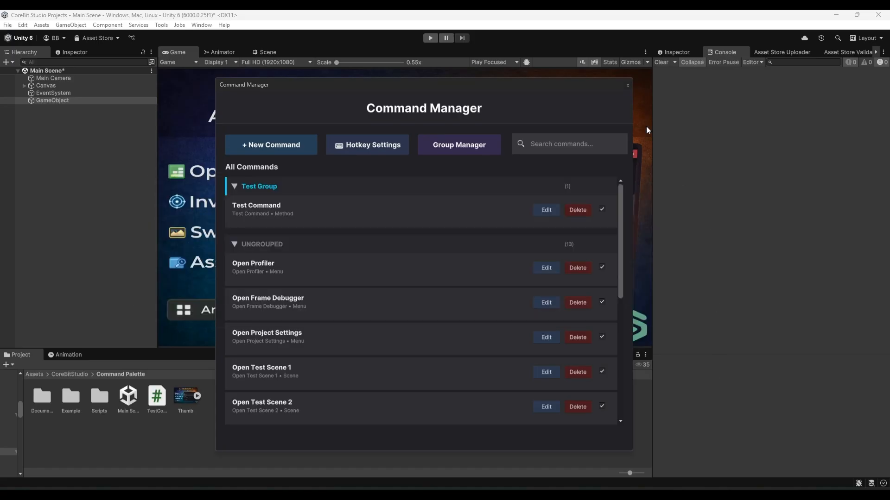
Step: Close the Command Manager, then search the Command Palette for "test com" and run Test Command
{"action": "left_click", "coordinate": [625, 86]}
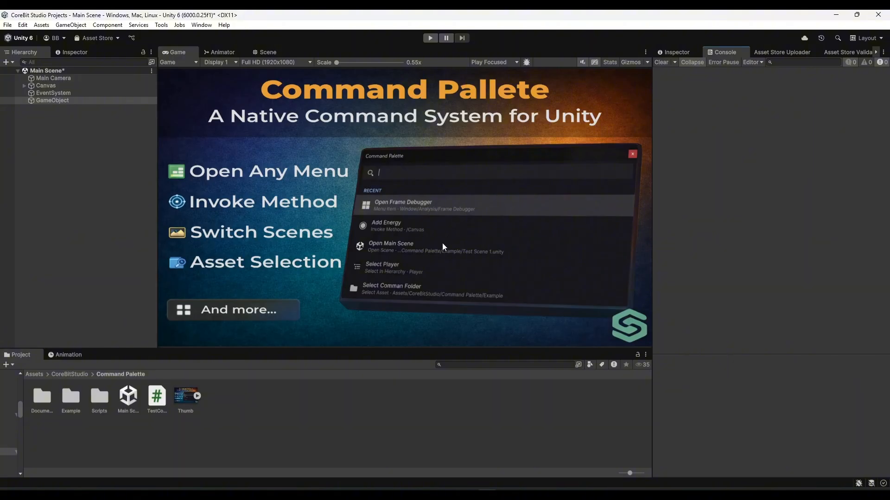
{"action": "key", "text": "alt+p"}
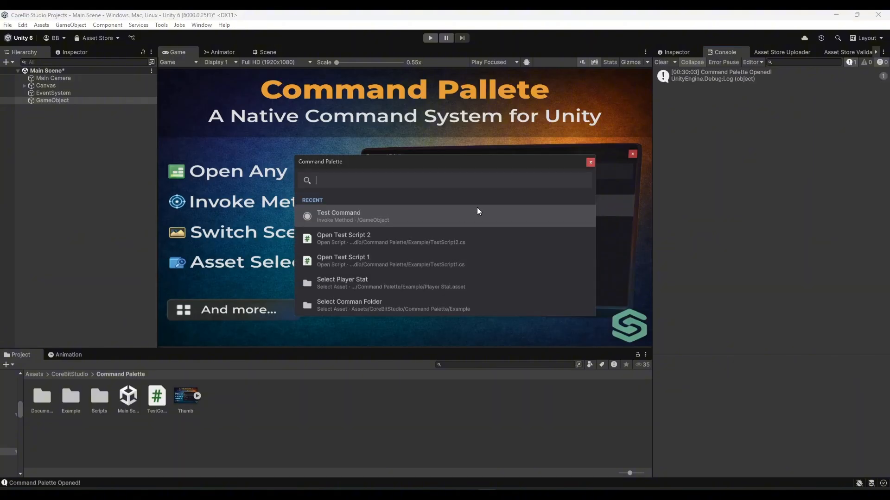
{"action": "type", "text": "t"}
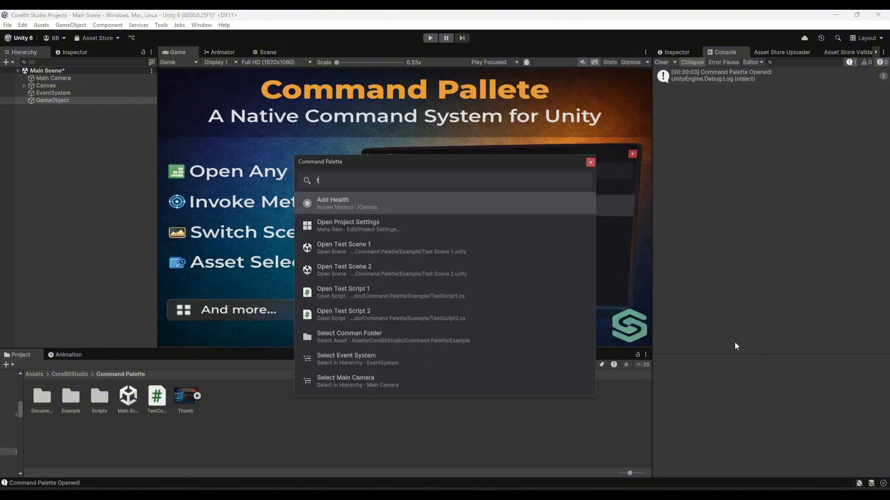
{"action": "type", "text": "est com"}
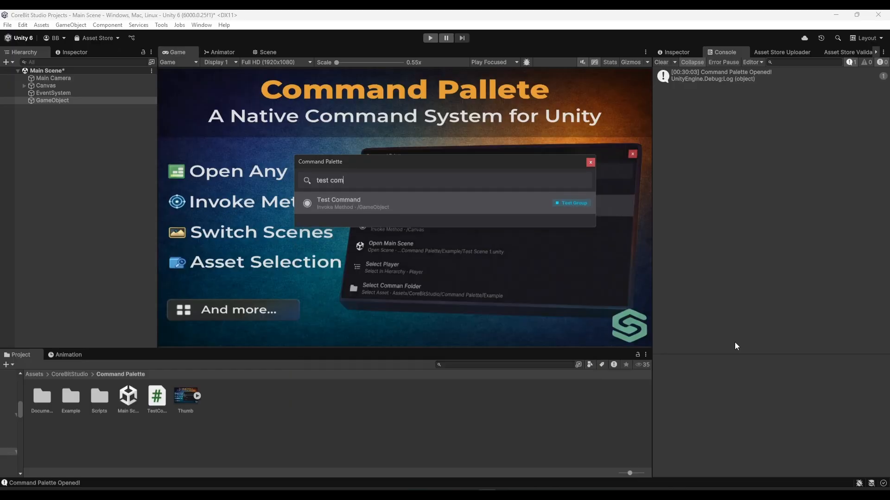
{"action": "key", "text": "Return"}
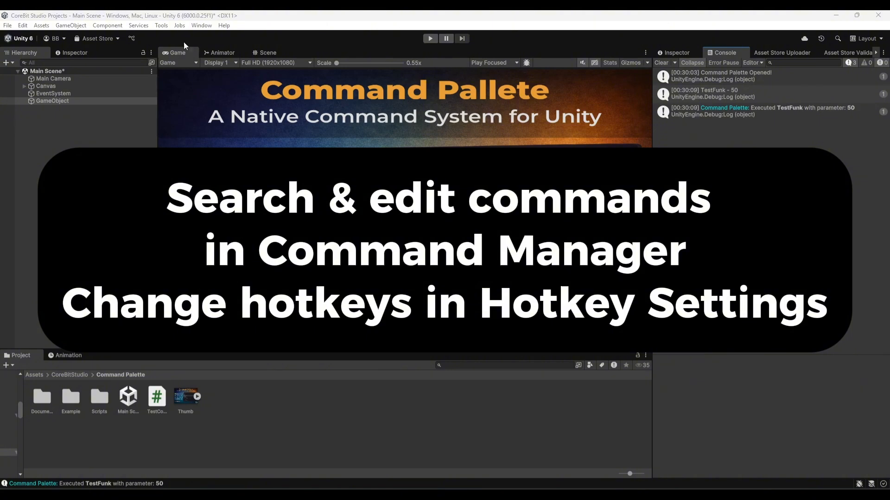
Step: Reopen the Command Manager and open the Command Palette's hotkey settings
{"action": "left_click", "coordinate": [161, 26]}
{"action": "mouse_move", "coordinate": [214, 53]}
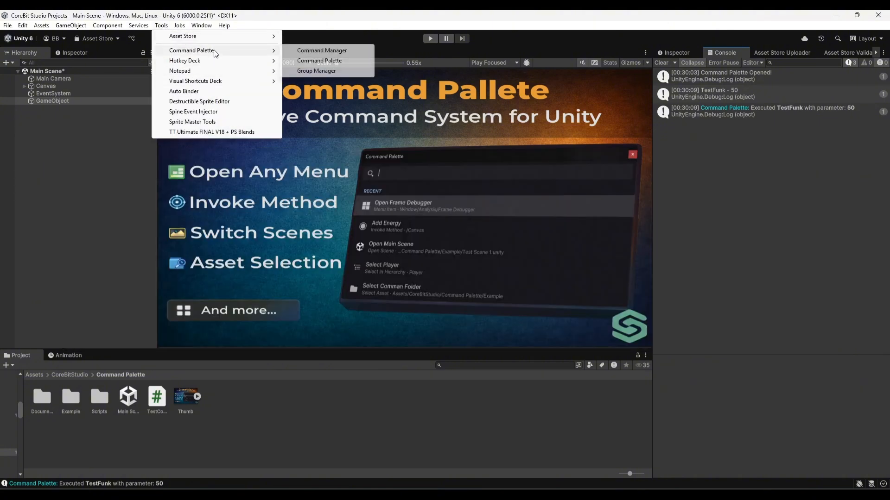
{"action": "left_click", "coordinate": [308, 51]}
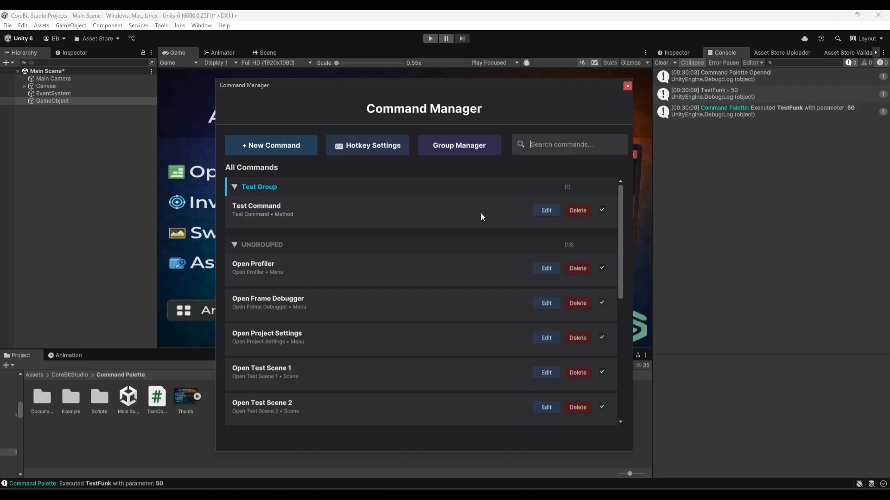
{"action": "left_click", "coordinate": [347, 147]}
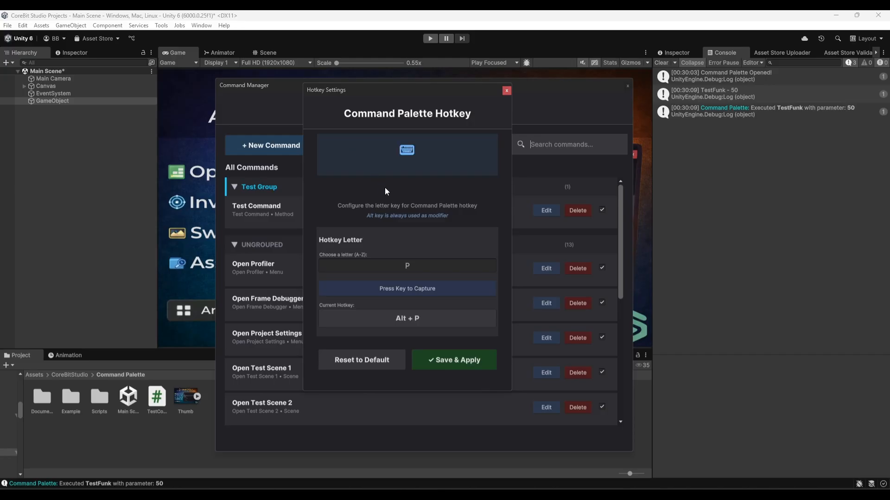